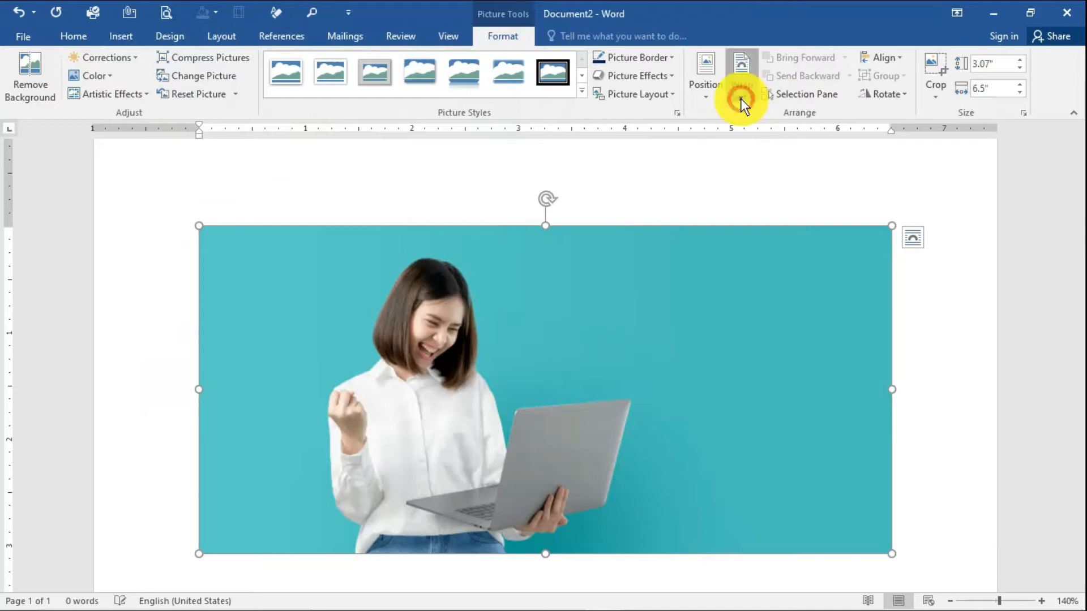
Wrap the woman's picture In Front of Text, shrink it to about 2.12" by 4.48", and place it near the page's upper-left corner
{"action": "left_click", "coordinate": [783, 236]}
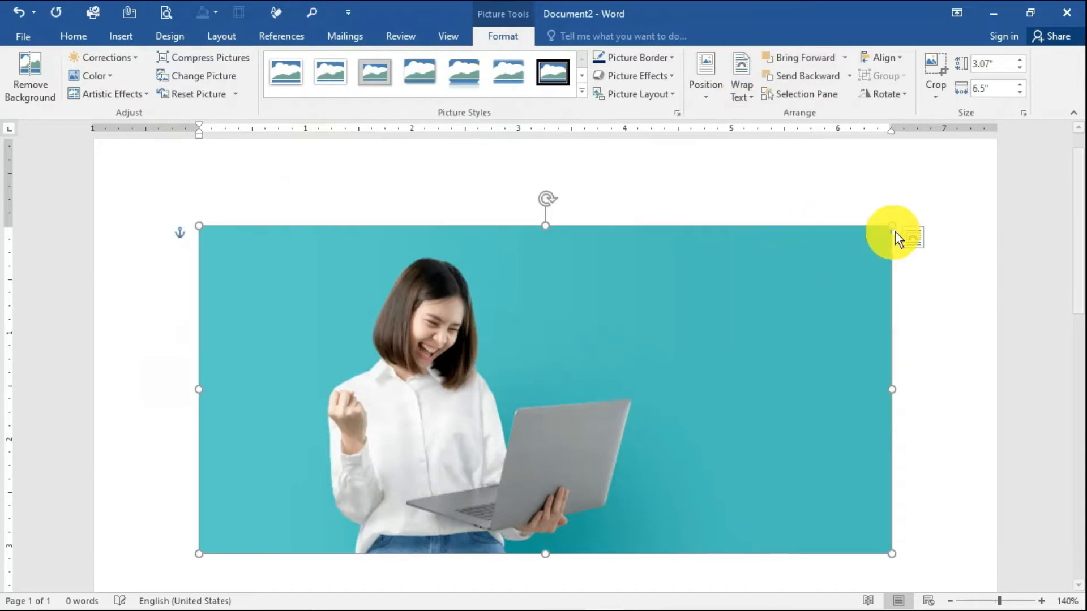
{"action": "left_click_drag", "start_coordinate": [892, 227], "coordinate": [490, 216]}
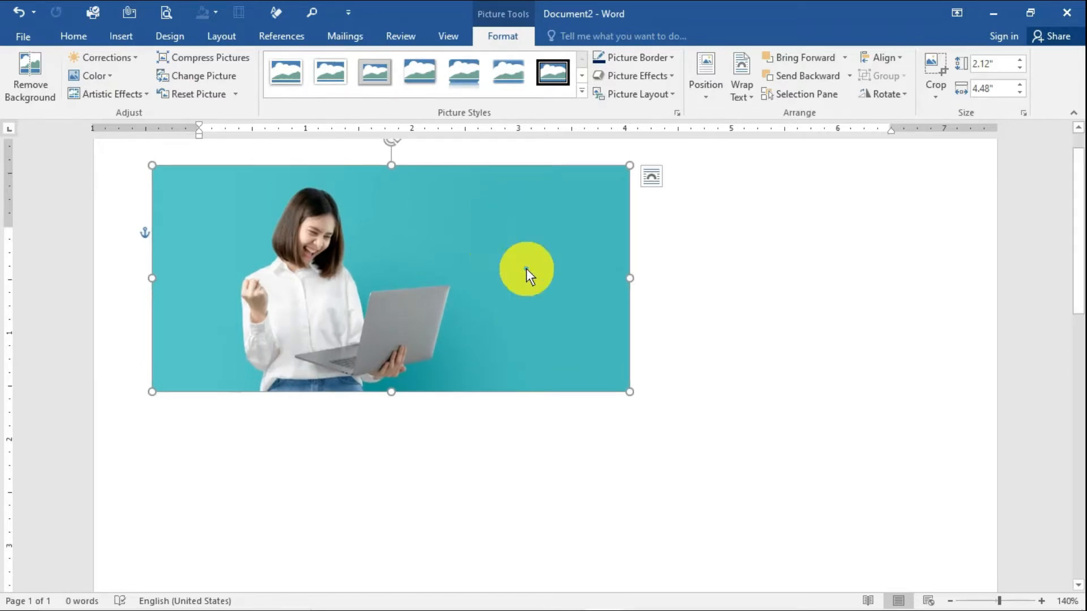
{"action": "left_click", "coordinate": [511, 320]}
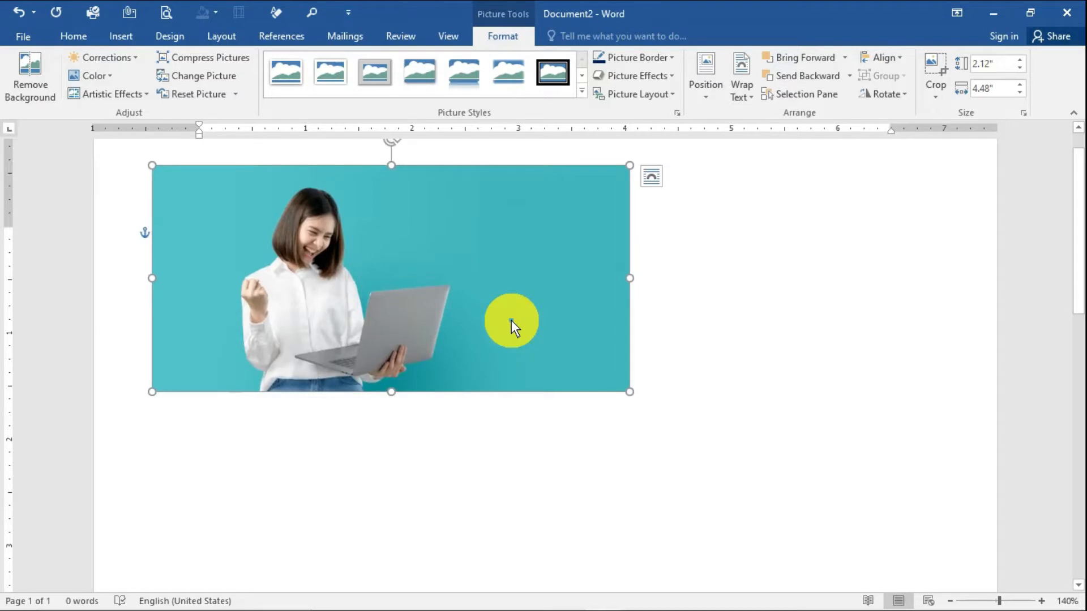
Duplicate the woman's picture and place the copy below the original
{"action": "key", "text": "ctrl+c"}
{"action": "key", "text": "ctrl+v"}
{"action": "left_click_drag", "start_coordinate": [511, 321], "coordinate": [682, 520]}
{"action": "left_click_drag", "start_coordinate": [1076, 303], "coordinate": [1082, 259]}
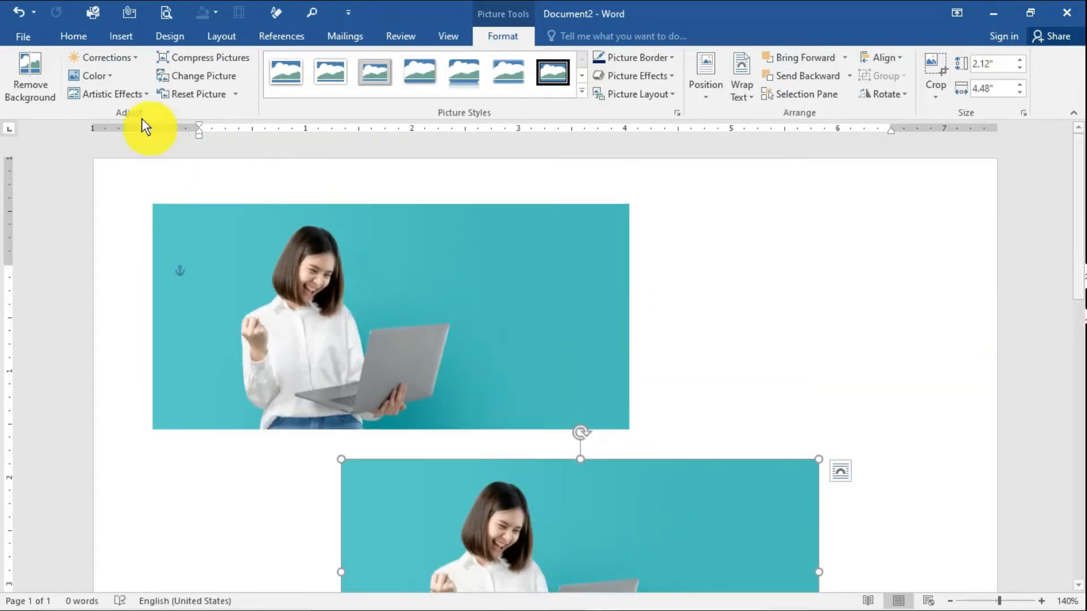
Try removing the upper picture's background using only the automatic selection, and undo the removal
{"action": "left_click", "coordinate": [287, 300]}
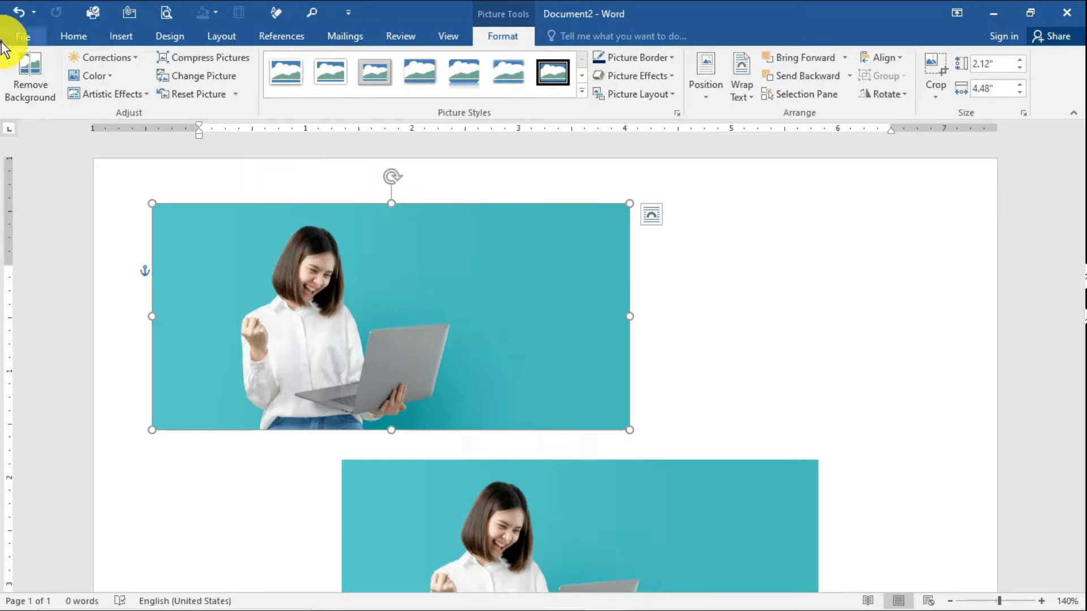
{"action": "left_click", "coordinate": [42, 68]}
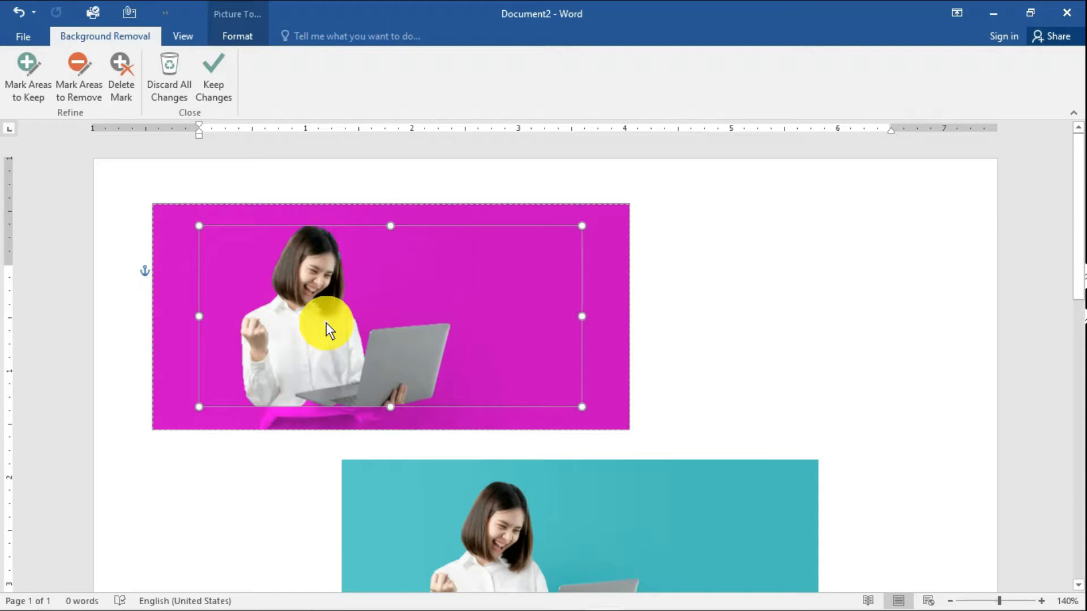
{"action": "left_click", "coordinate": [226, 76]}
{"action": "scroll", "coordinate": [1077, 330], "scroll_direction": "down", "scroll_amount": 2}
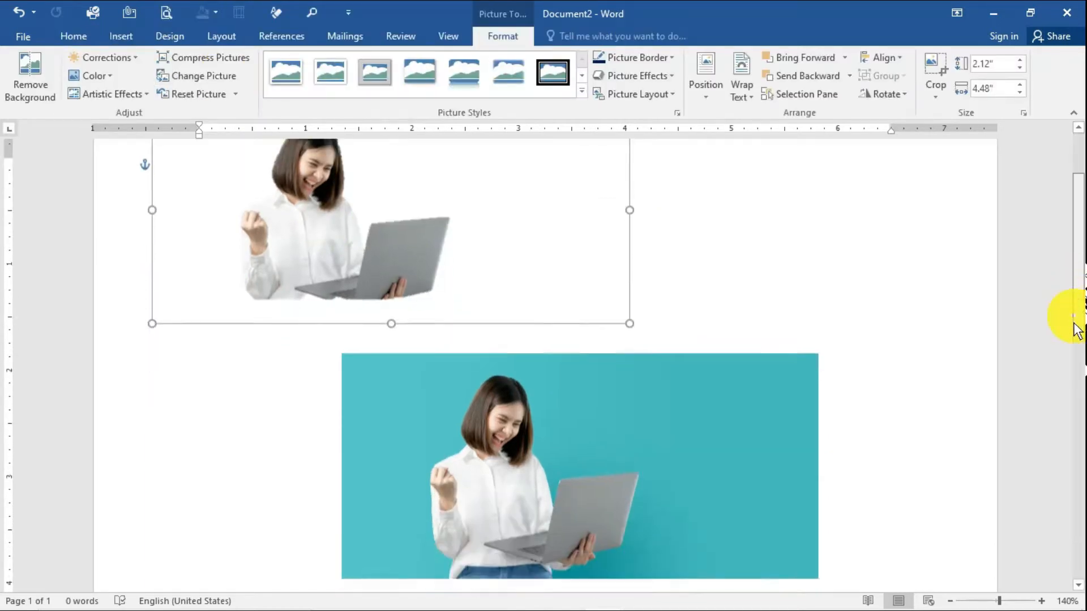
{"action": "scroll", "coordinate": [1075, 328], "scroll_direction": "down", "scroll_amount": 1}
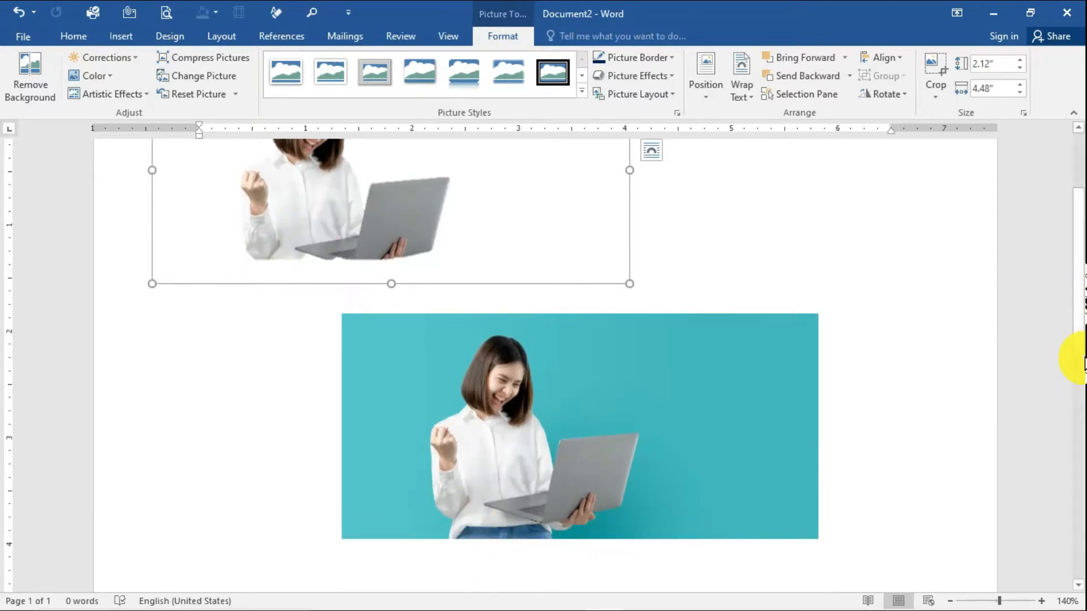
{"action": "scroll", "coordinate": [1081, 320], "scroll_direction": "up", "scroll_amount": 1}
{"action": "scroll", "coordinate": [1079, 317], "scroll_direction": "up", "scroll_amount": 3}
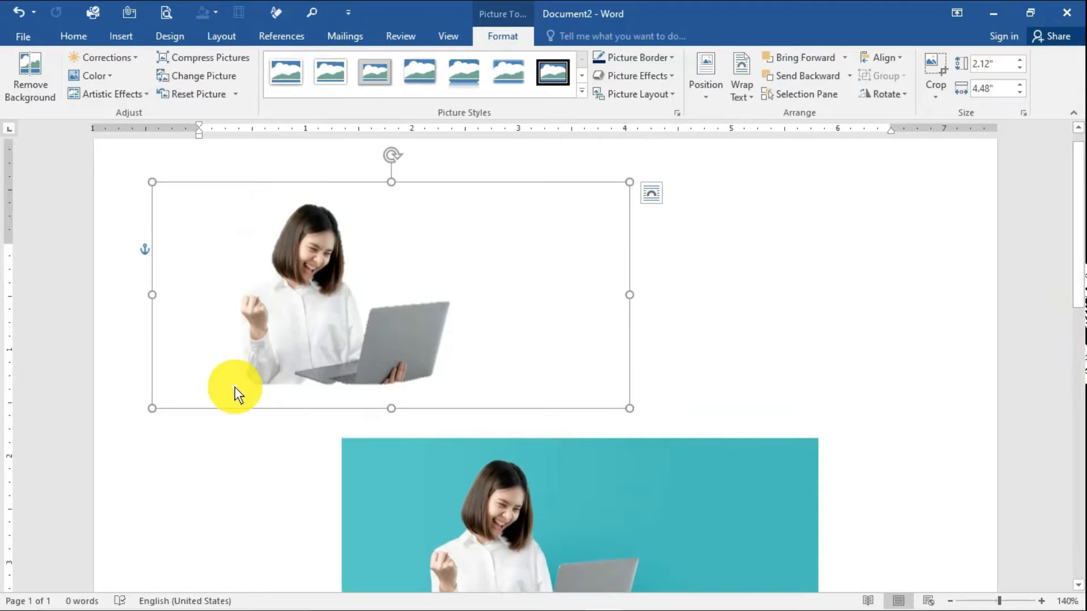
{"action": "key", "text": "ctrl+z"}
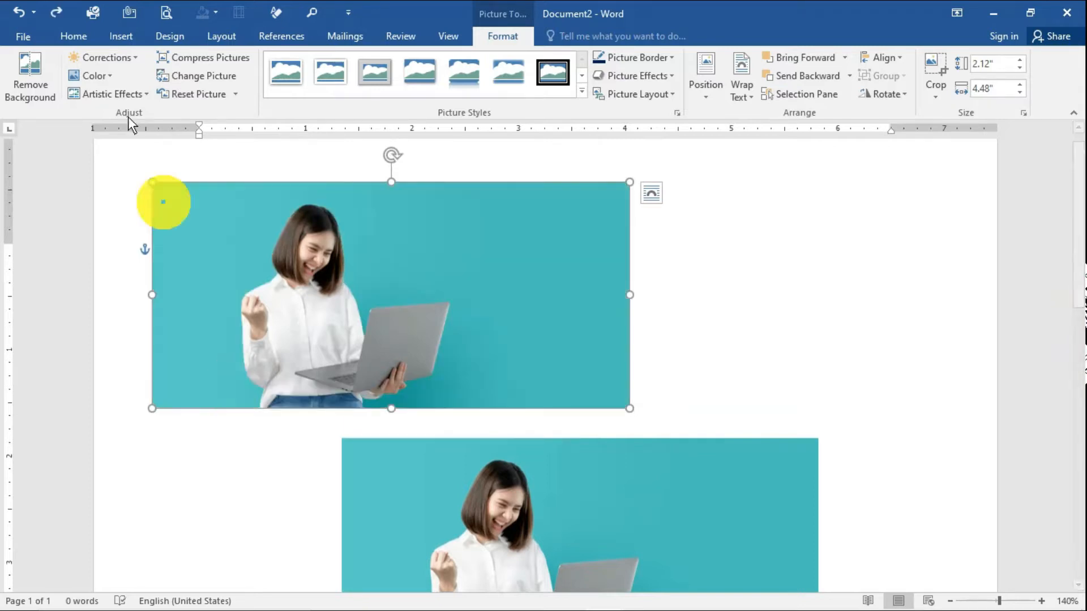
Remove the upper picture's background, marking the jeans and the hand area along its lower edge to keep
{"action": "left_click", "coordinate": [40, 74]}
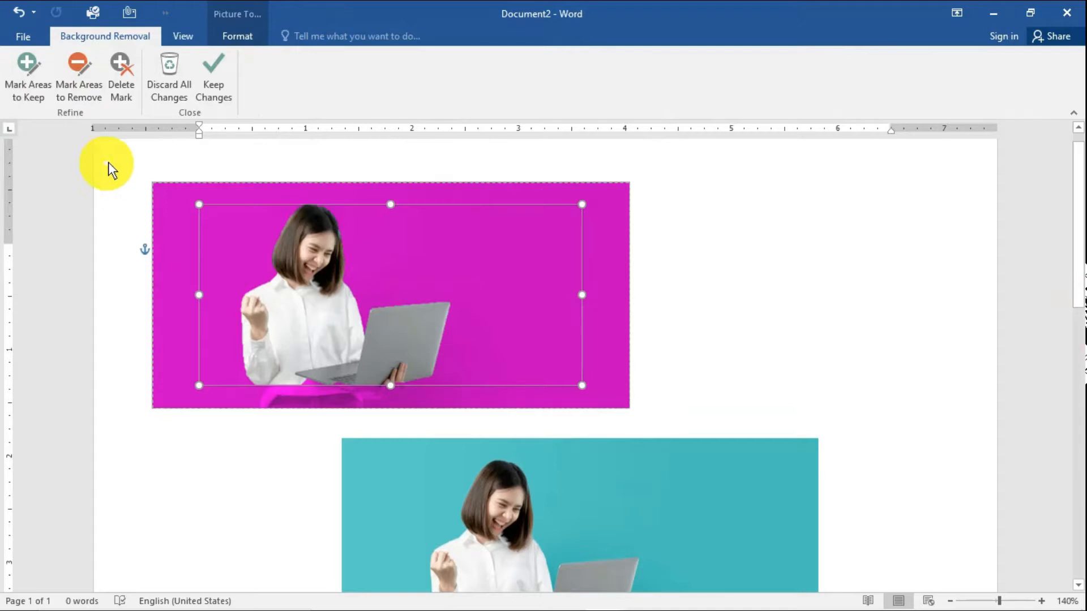
{"action": "left_click", "coordinate": [36, 99]}
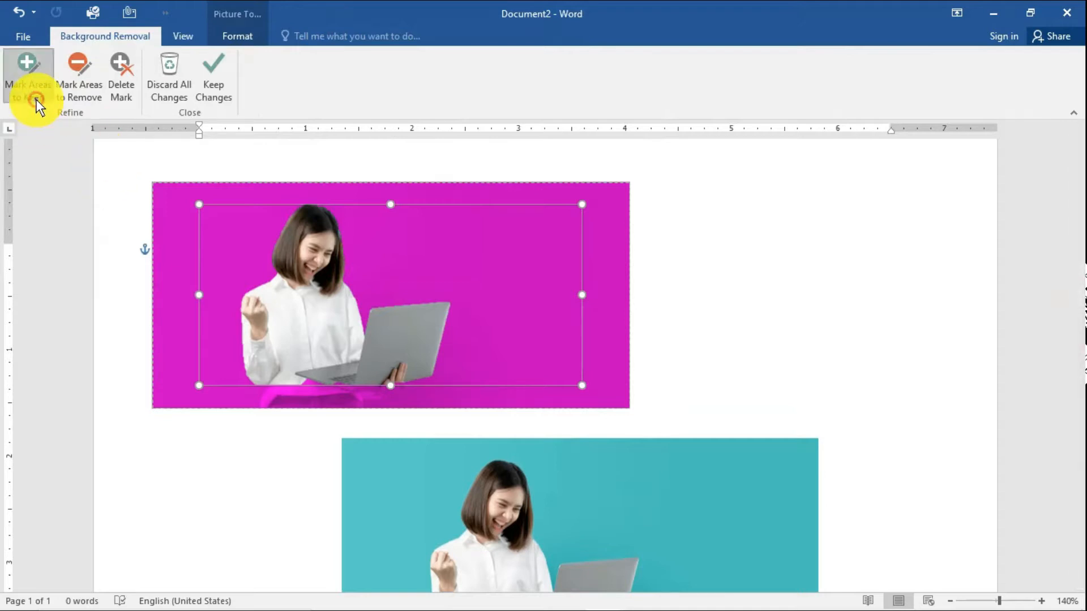
{"action": "left_click", "coordinate": [303, 389]}
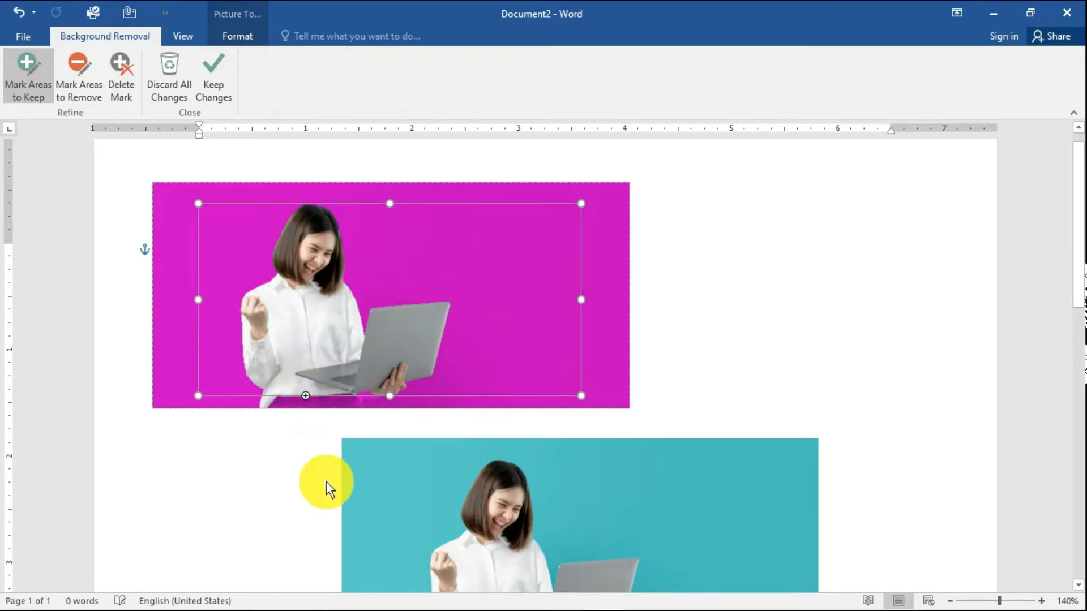
{"action": "left_click", "coordinate": [329, 399]}
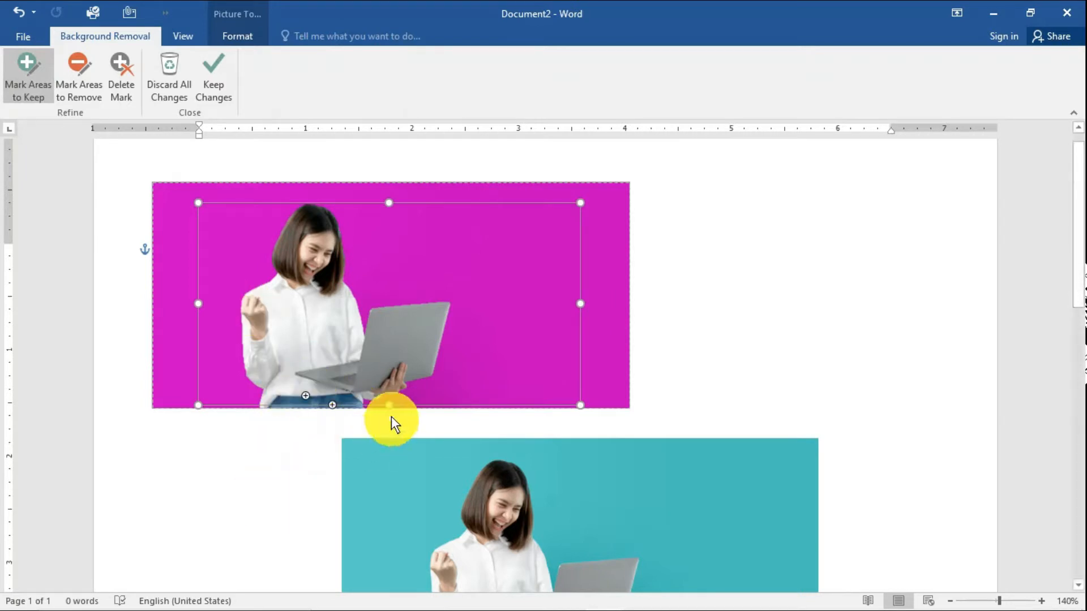
{"action": "mouse_move", "coordinate": [385, 404]}
{"action": "left_mouse_down"}
{"action": "mouse_move", "coordinate": [383, 355]}
{"action": "mouse_move", "coordinate": [385, 416]}
{"action": "mouse_move", "coordinate": [390, 404]}
{"action": "left_mouse_up"}
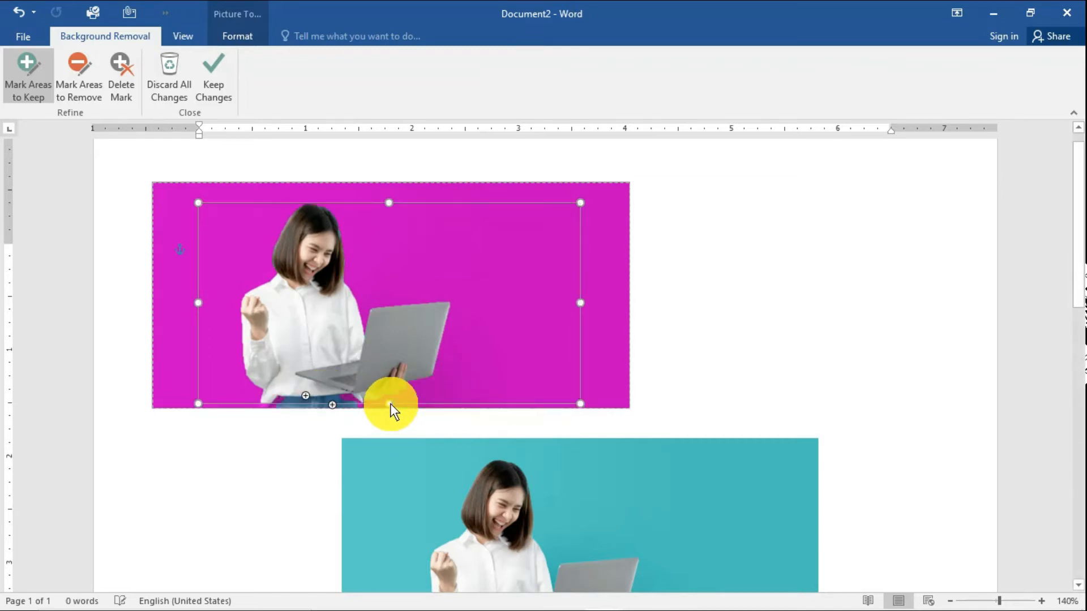
{"action": "left_click", "coordinate": [347, 396]}
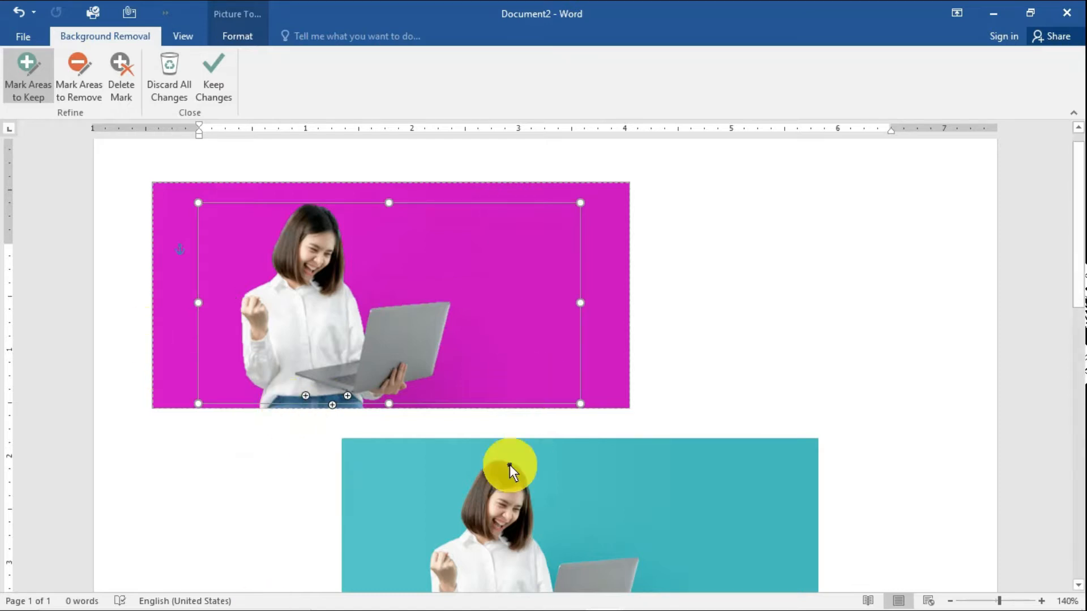
{"action": "left_click", "coordinate": [213, 75]}
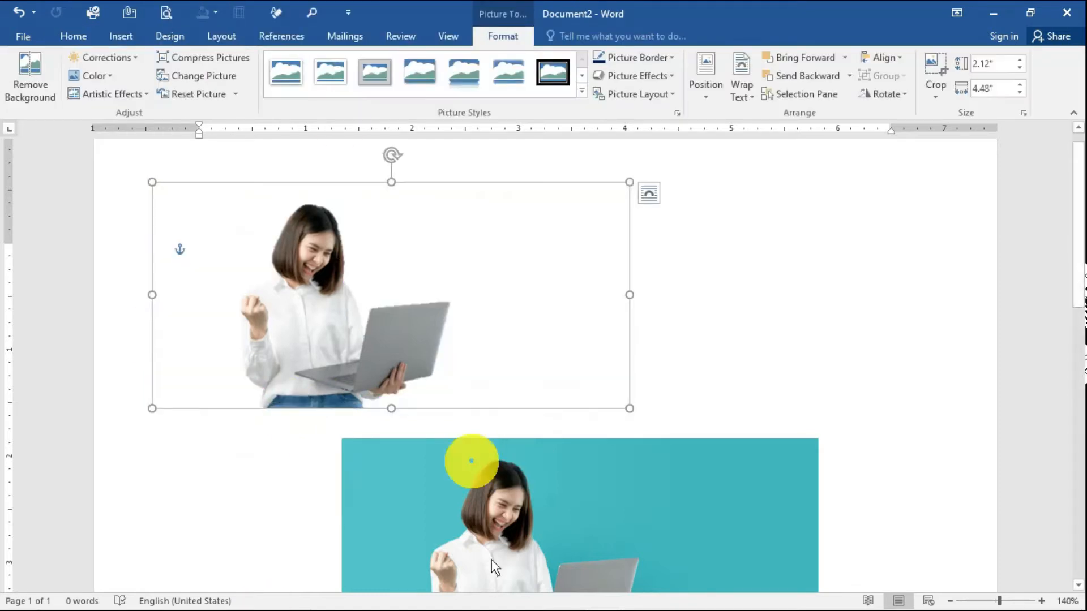
Shift the cutout slightly on the page and move the teal-background copy up to sit to the right of it
{"action": "mouse_move", "coordinate": [305, 338]}
{"action": "left_mouse_down"}
{"action": "mouse_move", "coordinate": [317, 385]}
{"action": "mouse_move", "coordinate": [570, 517]}
{"action": "mouse_move", "coordinate": [680, 436]}
{"action": "mouse_move", "coordinate": [293, 317]}
{"action": "mouse_move", "coordinate": [308, 323]}
{"action": "left_mouse_up"}
{"action": "left_click_drag", "start_coordinate": [534, 365], "coordinate": [348, 346]}
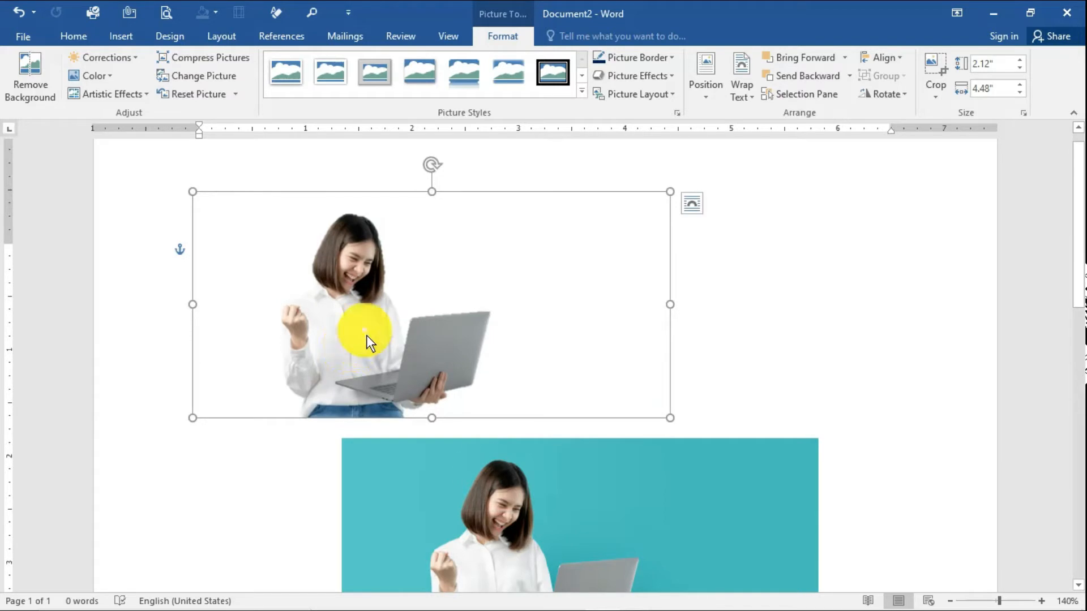
{"action": "left_click_drag", "start_coordinate": [504, 494], "coordinate": [359, 479]}
{"action": "scroll", "coordinate": [365, 419], "scroll_direction": "down", "scroll_amount": 6}
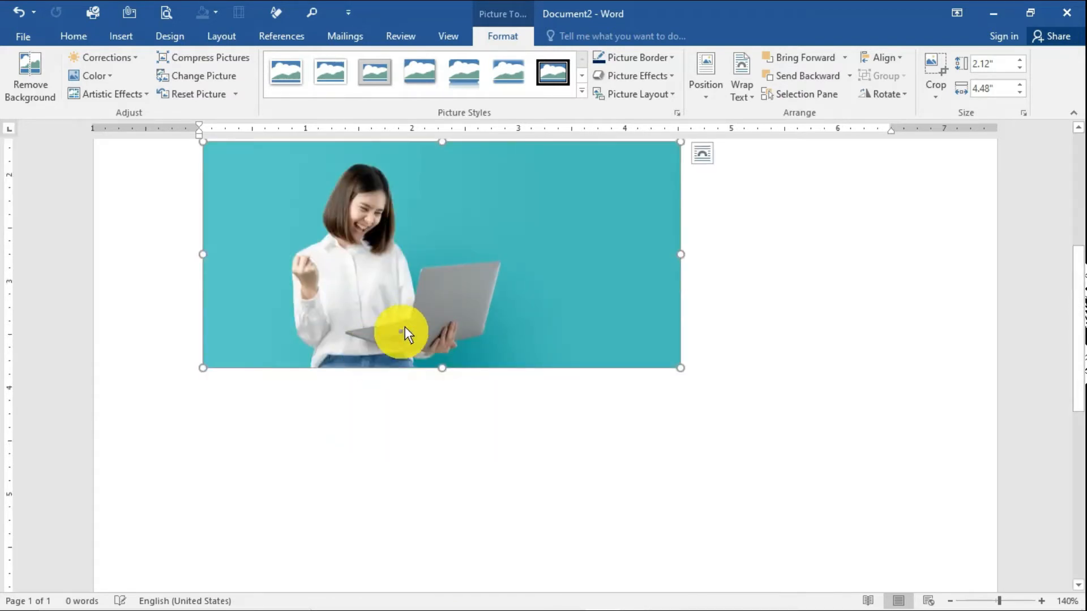
{"action": "left_click_drag", "start_coordinate": [405, 328], "coordinate": [362, 573]}
{"action": "left_click_drag", "start_coordinate": [1078, 272], "coordinate": [1079, 318]}
{"action": "left_click_drag", "start_coordinate": [640, 391], "coordinate": [858, 249]}
{"action": "left_click_drag", "start_coordinate": [1078, 303], "coordinate": [1077, 166]}
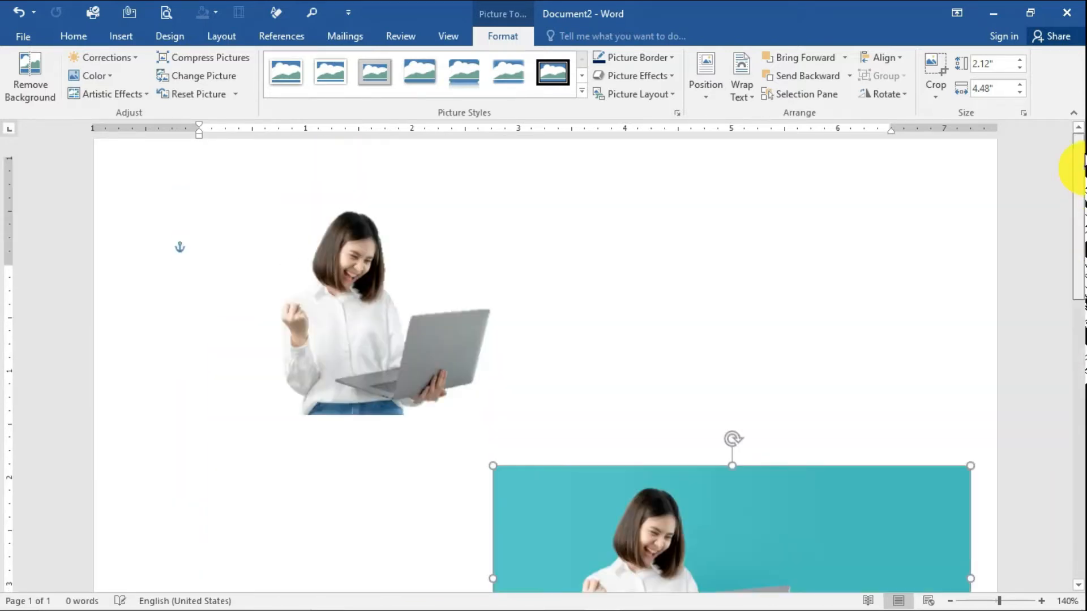
{"action": "left_click_drag", "start_coordinate": [832, 506], "coordinate": [830, 229]}
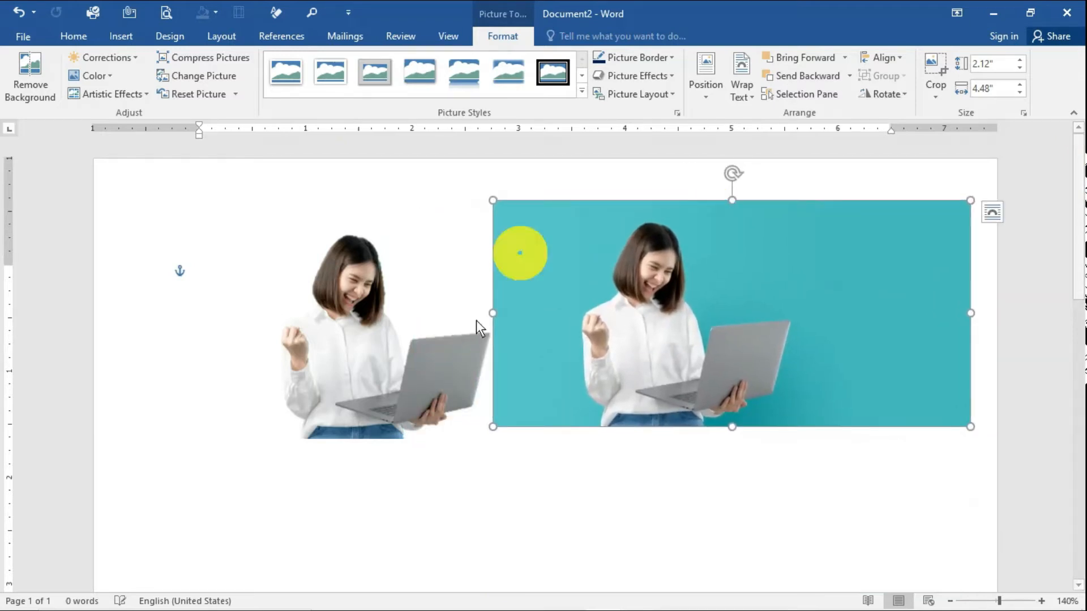
Move the cutout further left so it lines up level with the teal-background picture for comparison
{"action": "left_click", "coordinate": [338, 344]}
{"action": "left_click_drag", "start_coordinate": [339, 343], "coordinate": [278, 328]}
{"action": "left_click", "coordinate": [834, 328]}
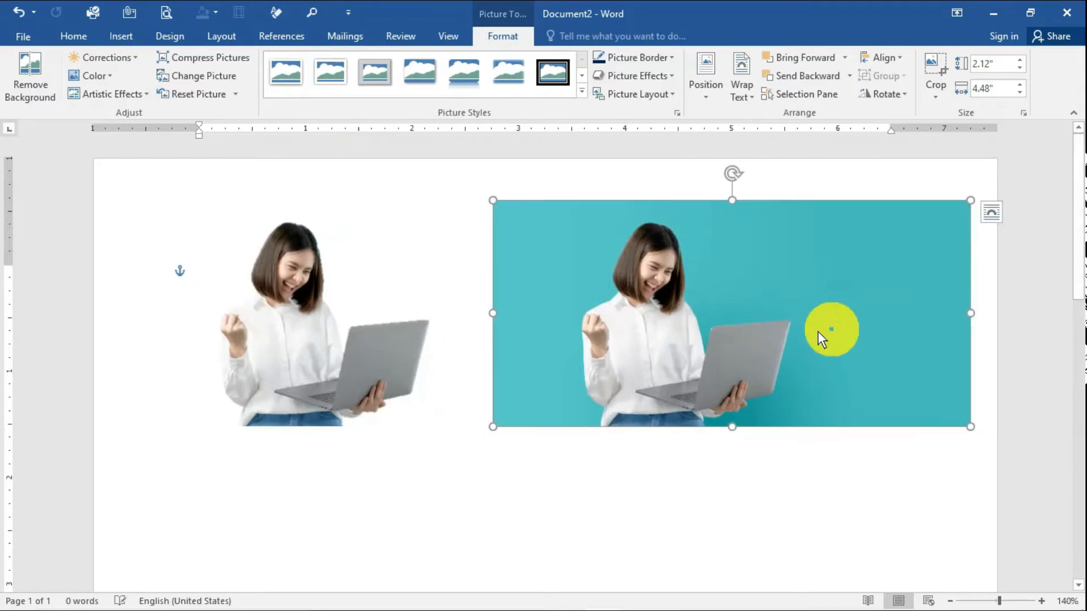
{"action": "left_click", "coordinate": [243, 262]}
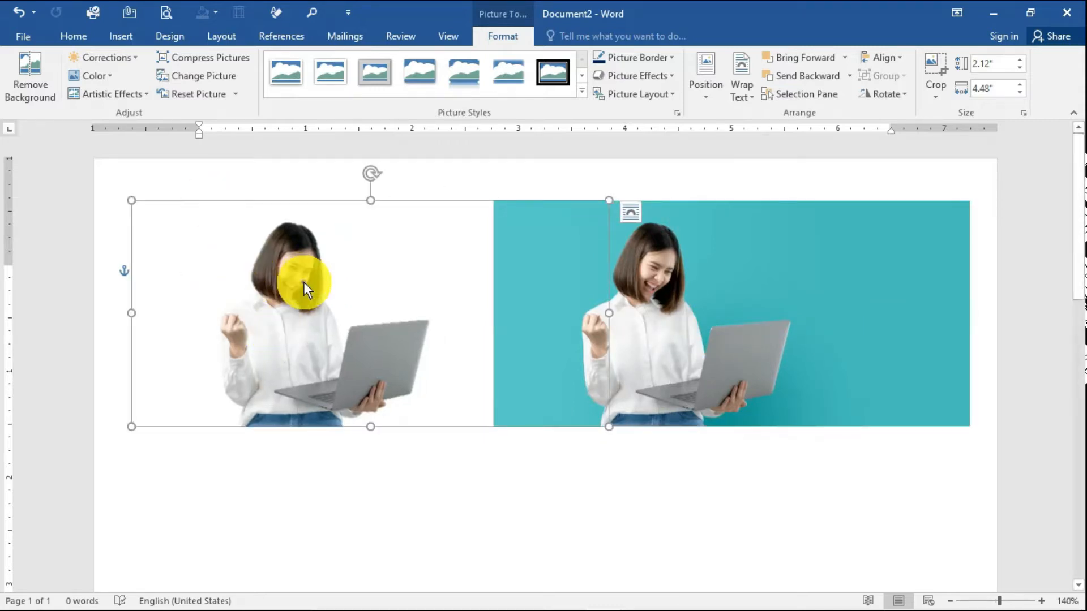
{"action": "left_click", "coordinate": [131, 61]}
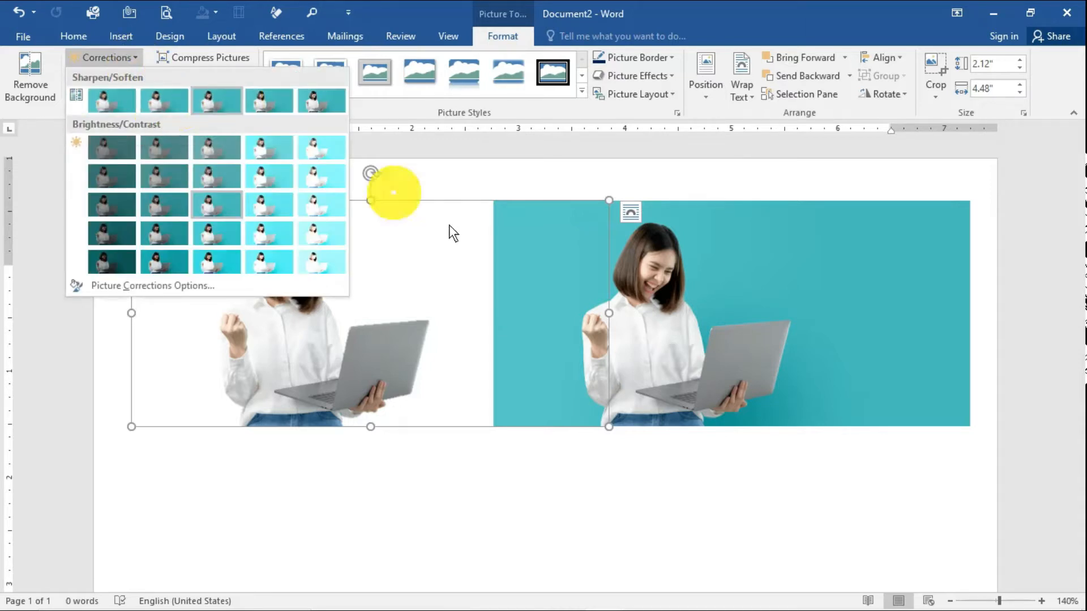
{"action": "left_click", "coordinate": [532, 274]}
Delete both the teal-background picture and the cutout from the page
{"action": "left_click", "coordinate": [698, 287]}
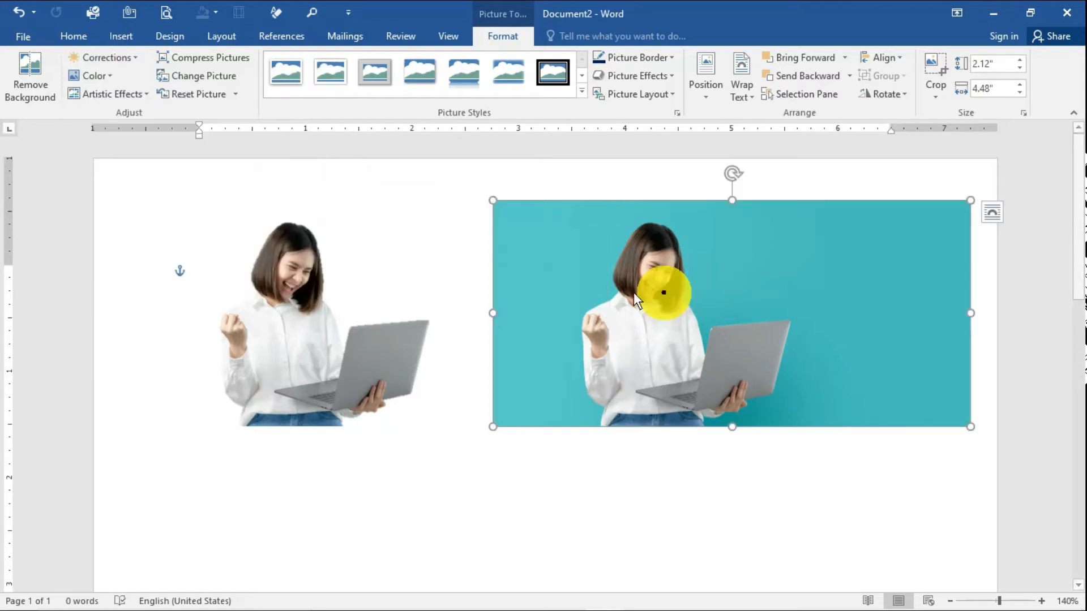
{"action": "key", "text": "Delete"}
{"action": "left_click", "coordinate": [280, 288]}
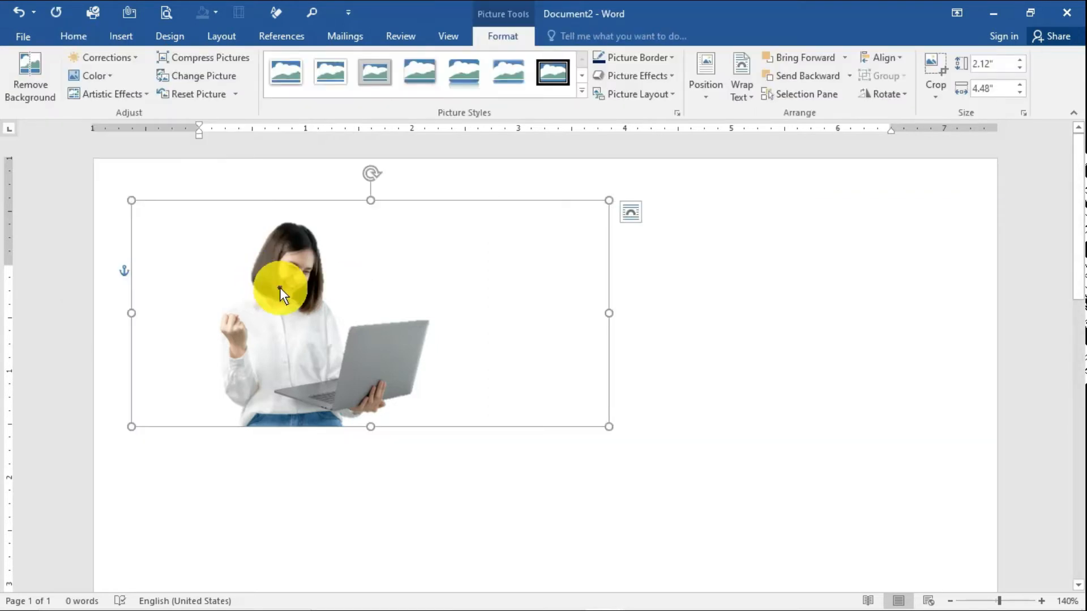
{"action": "key", "text": "Delete"}
Insert the picture of the man in the blue polo shirt and wrap it In Front of Text
{"action": "left_click", "coordinate": [130, 38]}
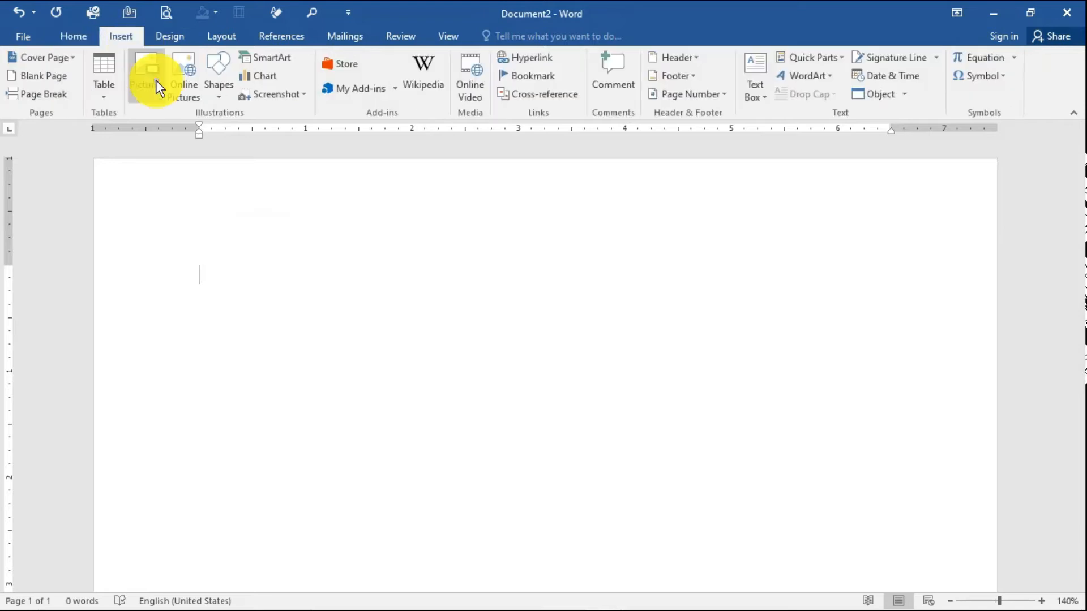
{"action": "left_click", "coordinate": [155, 80]}
{"action": "double_click", "coordinate": [397, 258]}
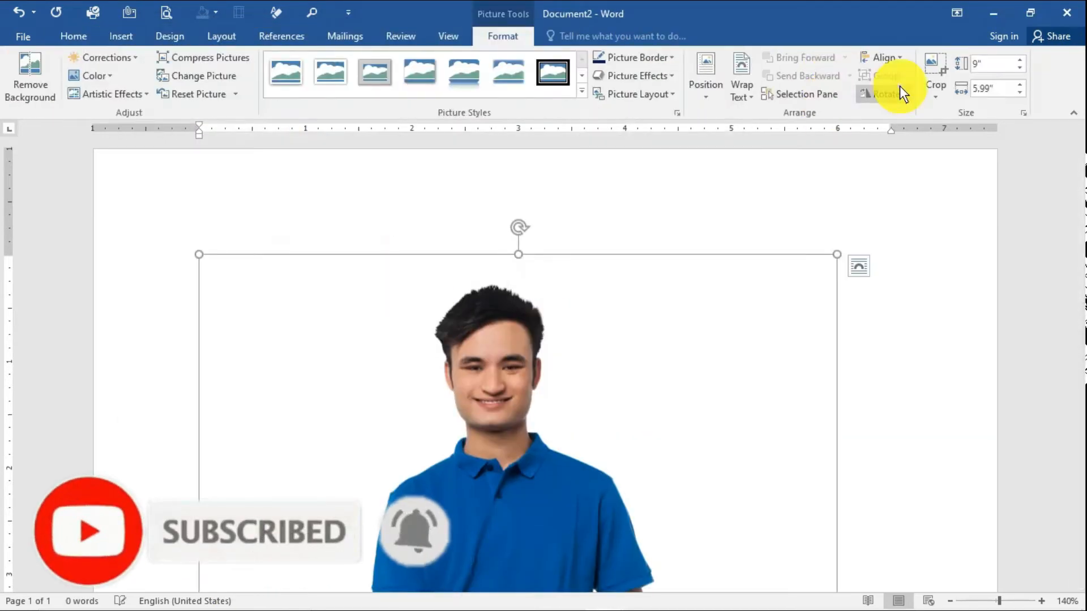
{"action": "left_click", "coordinate": [733, 97]}
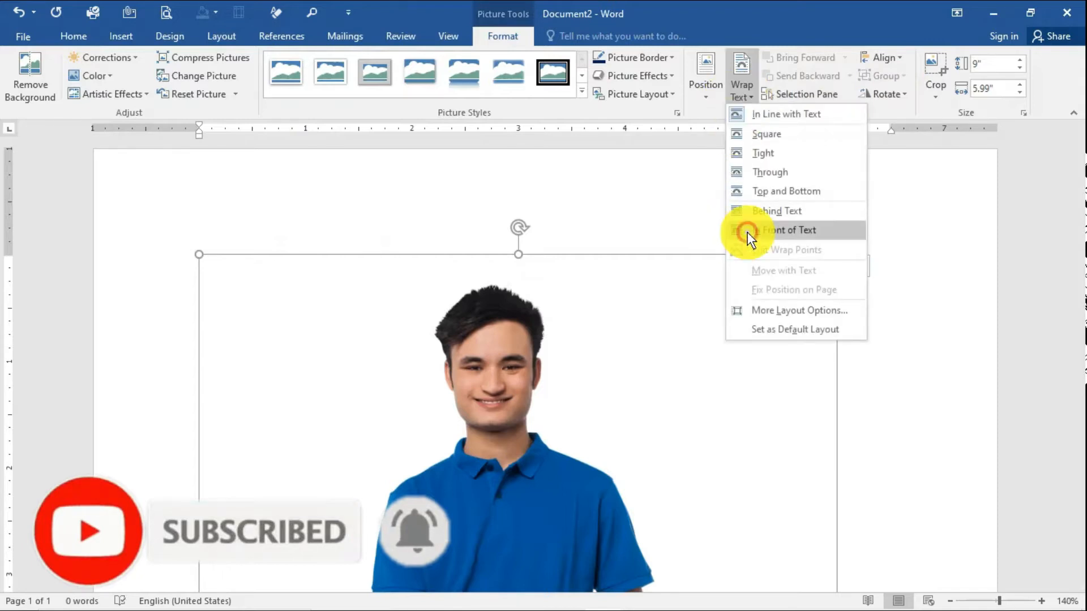
{"action": "left_click", "coordinate": [799, 229]}
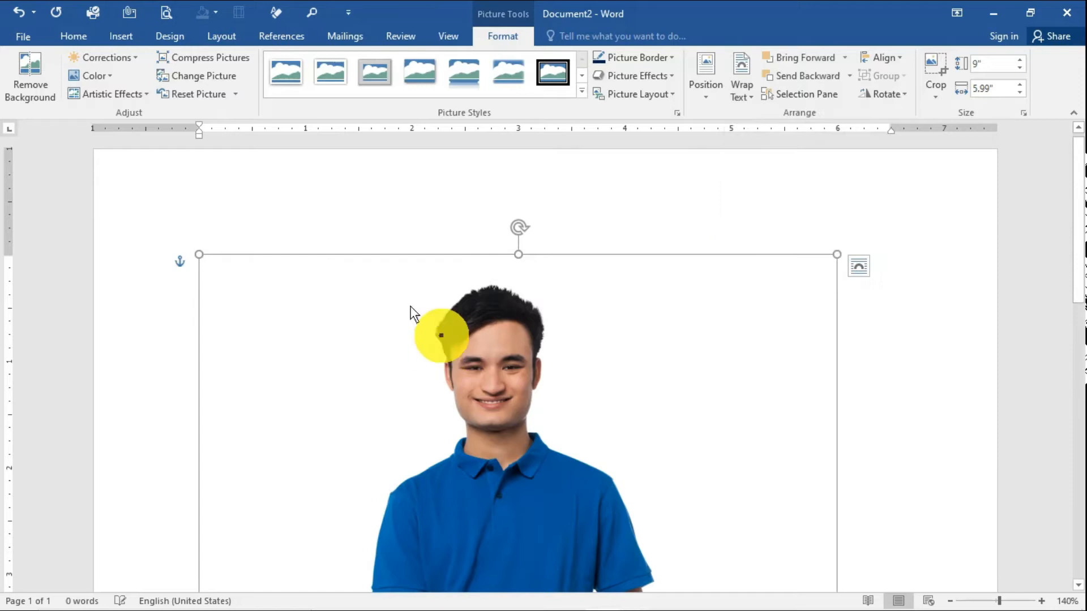
Shrink the man's picture to about 7.46" by 4.96" and move it up toward the middle of the page
{"action": "left_click_drag", "start_coordinate": [198, 256], "coordinate": [431, 419]}
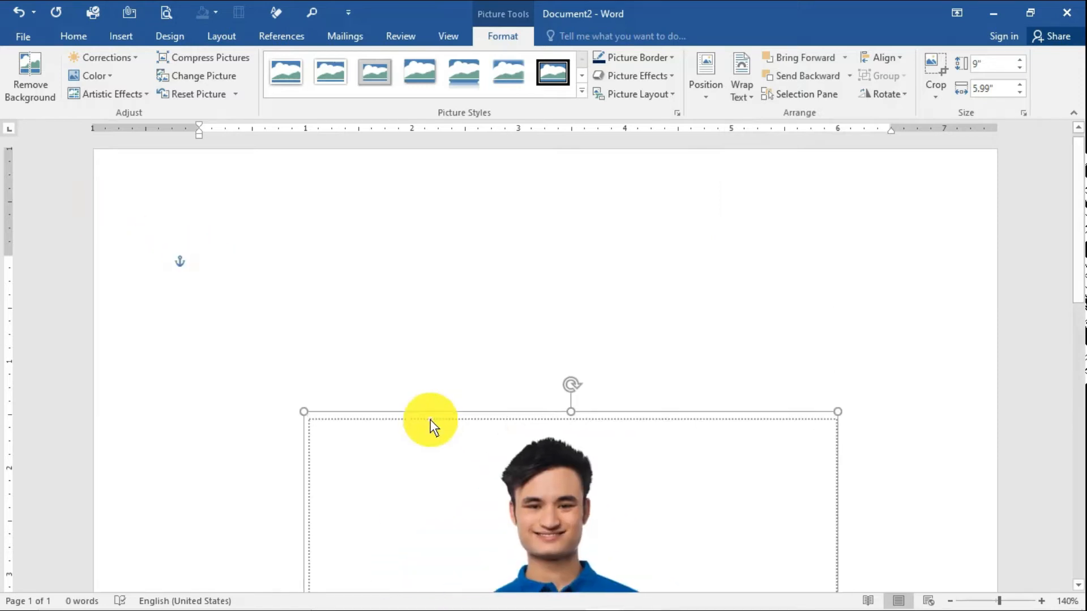
{"action": "scroll", "coordinate": [574, 516], "scroll_direction": "down", "scroll_amount": 4}
{"action": "left_click_drag", "start_coordinate": [574, 516], "coordinate": [500, 450]}
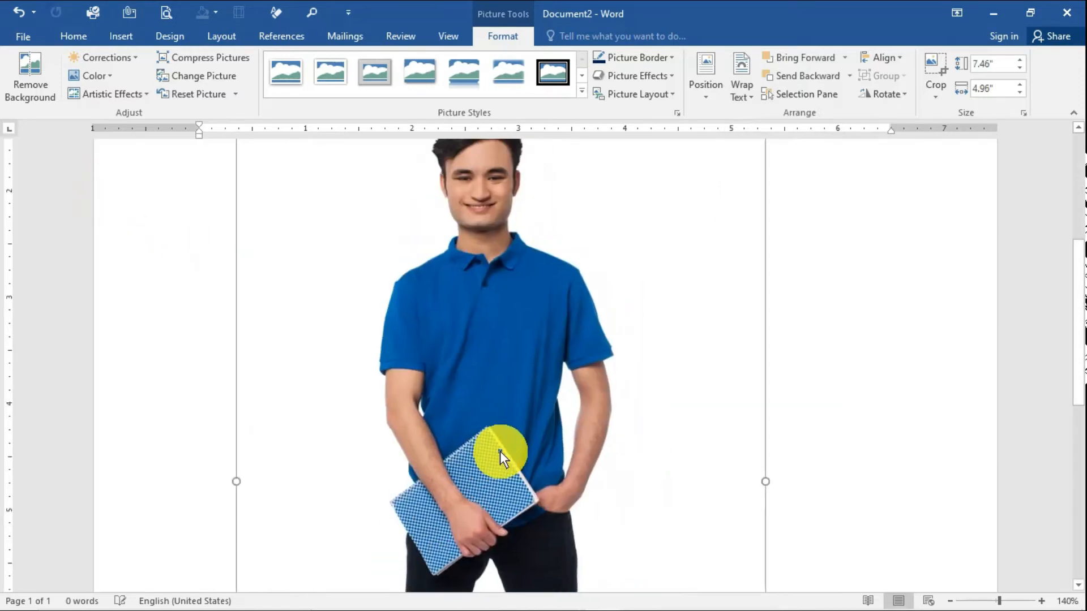
{"action": "left_click_drag", "start_coordinate": [1081, 325], "coordinate": [1079, 265]}
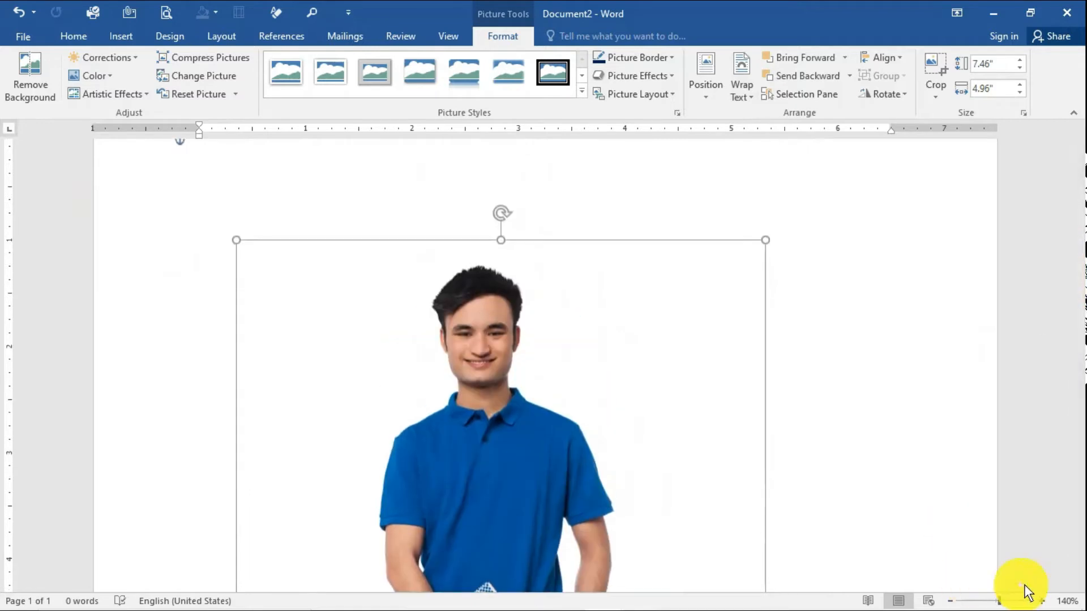
{"action": "left_click", "coordinate": [1041, 602]}
{"action": "left_click_drag", "start_coordinate": [492, 406], "coordinate": [492, 334]}
Apply the strongest sharpening preset to the man's picture and nudge the picture slightly up and left
{"action": "left_click", "coordinate": [106, 57]}
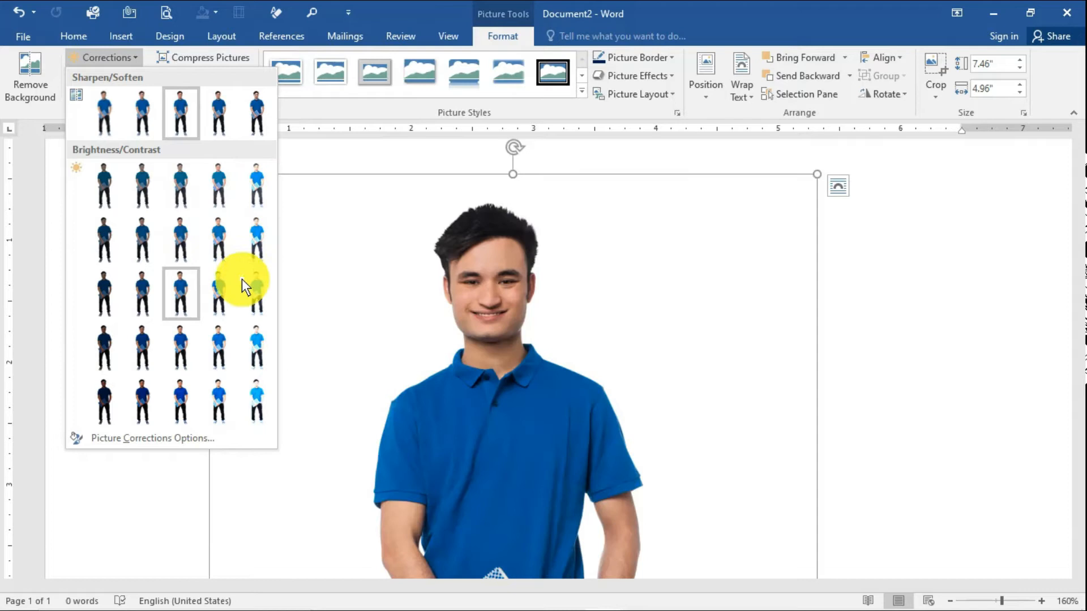
{"action": "left_click", "coordinate": [253, 101]}
{"action": "left_click", "coordinate": [332, 294]}
{"action": "left_click_drag", "start_coordinate": [483, 315], "coordinate": [467, 293]}
{"action": "mouse_move", "coordinate": [1074, 267]}
{"action": "left_mouse_down"}
{"action": "mouse_move", "coordinate": [1075, 438]}
{"action": "mouse_move", "coordinate": [1074, 229]}
{"action": "mouse_move", "coordinate": [1072, 333]}
{"action": "mouse_move", "coordinate": [1067, 270]}
{"action": "mouse_move", "coordinate": [1057, 259]}
{"action": "left_mouse_up"}
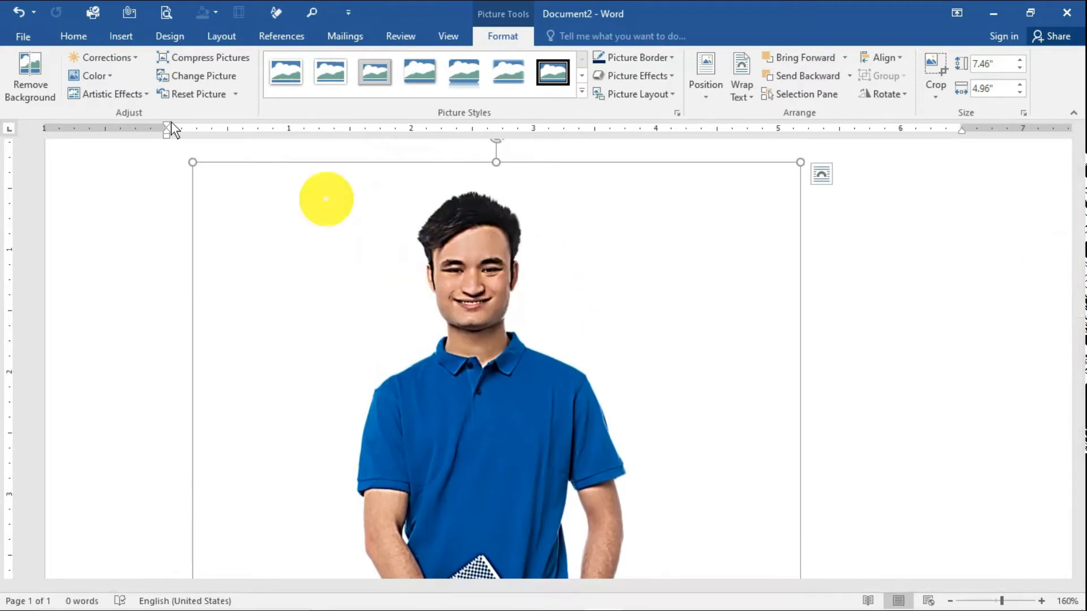
Open the picture corrections options for the man's picture and apply the 25% sharpening preset
{"action": "left_click", "coordinate": [102, 59]}
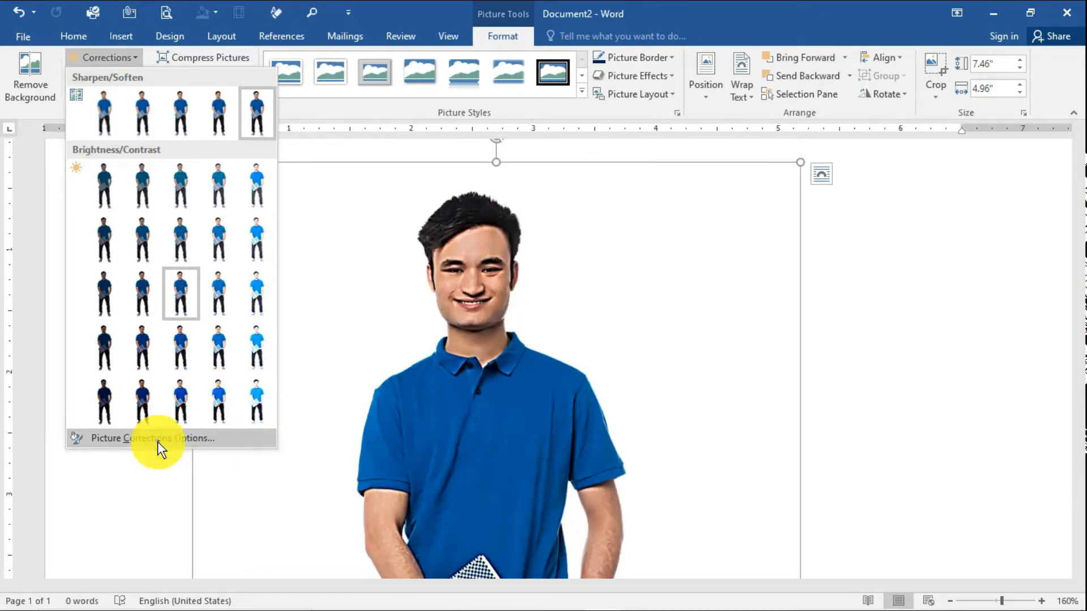
{"action": "left_click", "coordinate": [157, 439]}
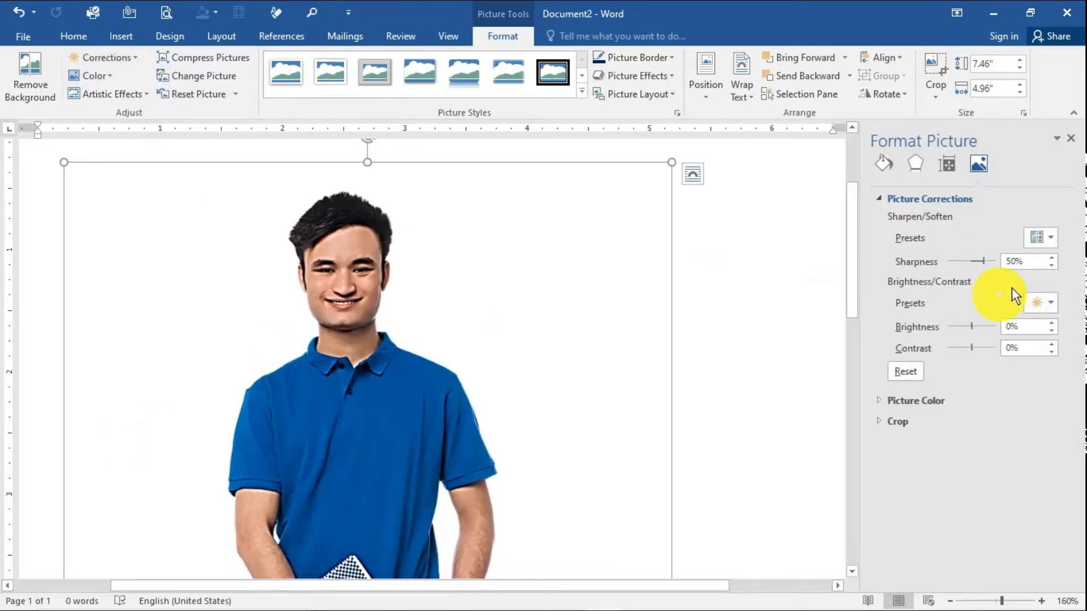
{"action": "left_click", "coordinate": [1051, 238]}
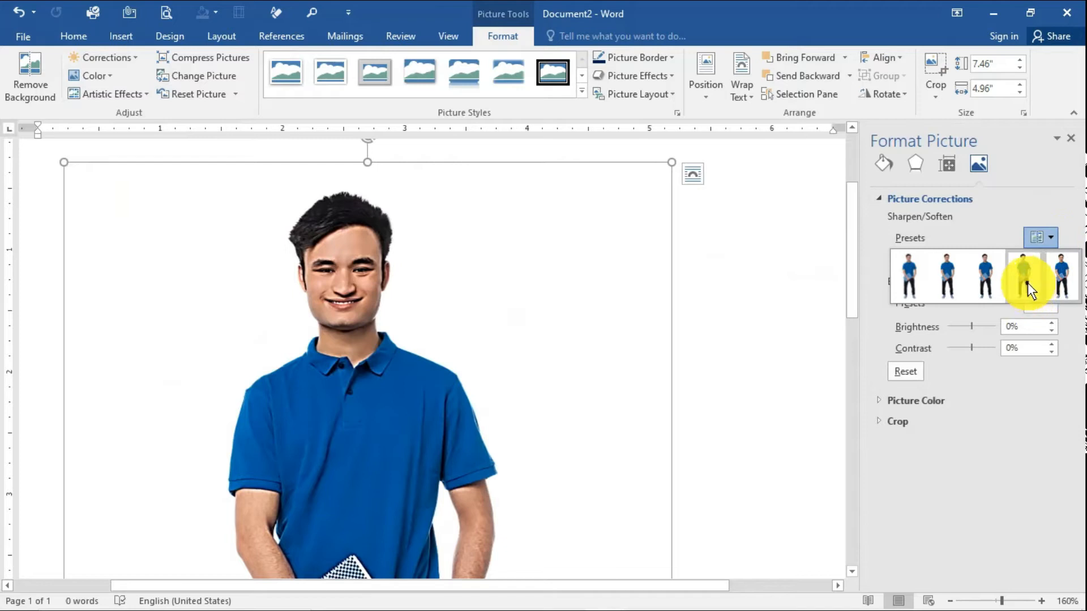
{"action": "left_click", "coordinate": [1028, 283]}
Try the softening presets on the man's picture, first -25% and finally -50%
{"action": "left_click", "coordinate": [1043, 243]}
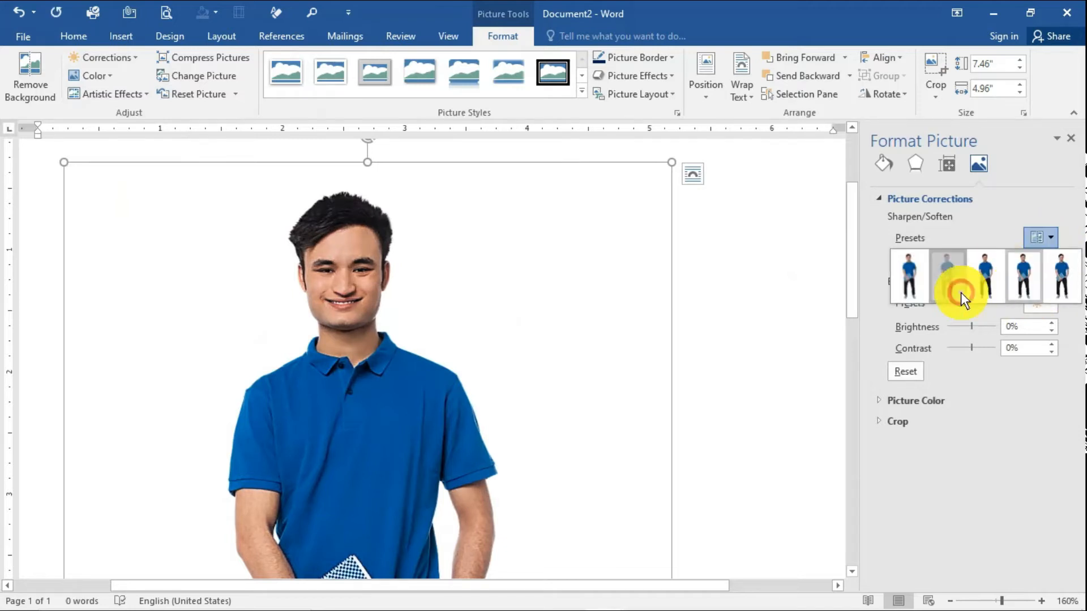
{"action": "left_click", "coordinate": [1050, 239]}
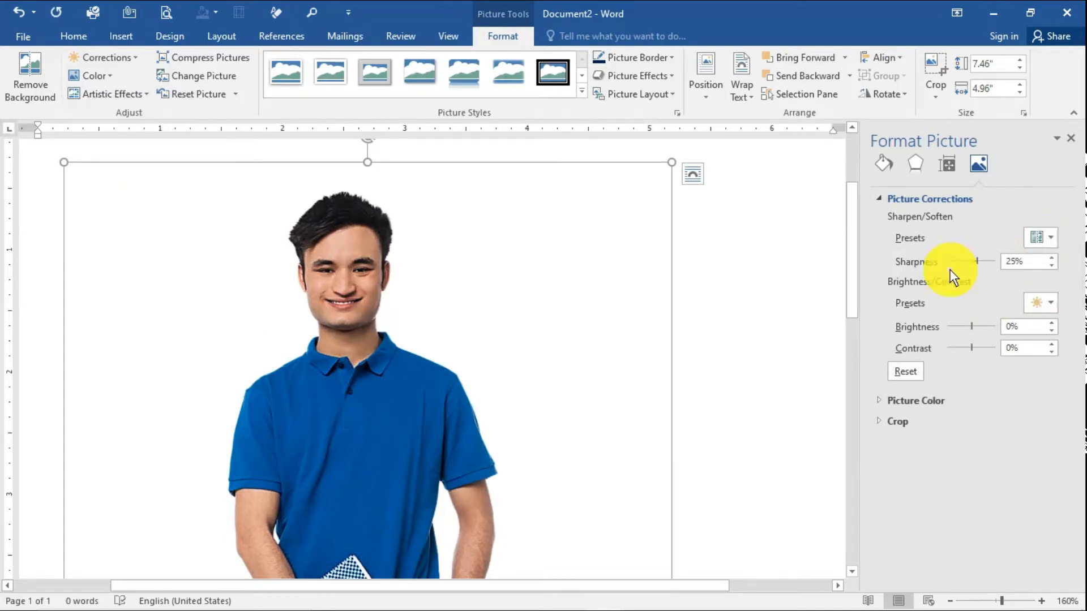
{"action": "left_click", "coordinate": [1036, 238]}
{"action": "left_click", "coordinate": [936, 277]}
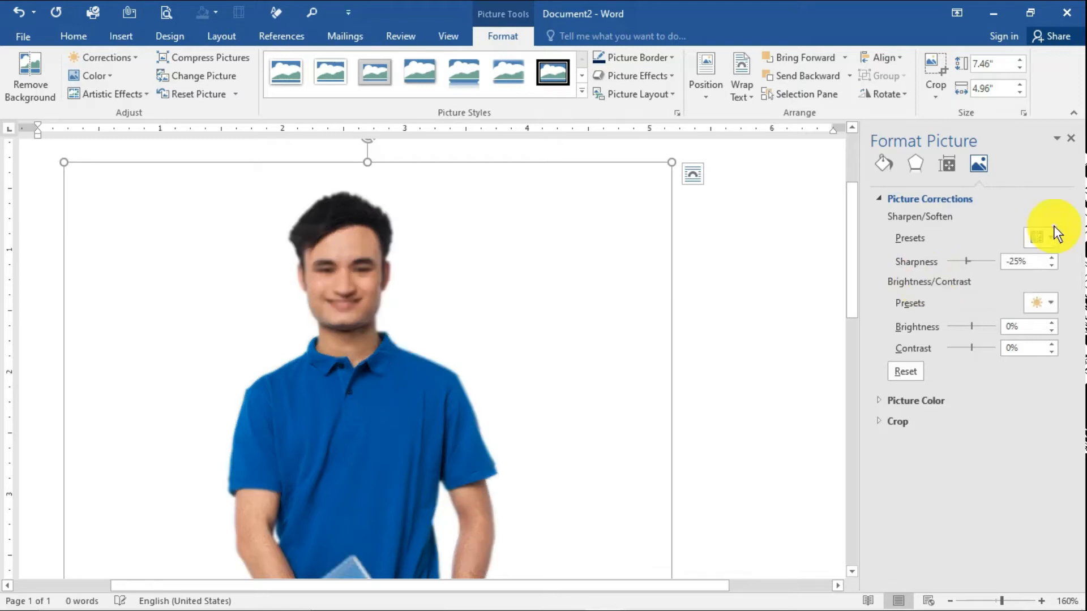
{"action": "left_click", "coordinate": [1047, 233]}
{"action": "left_click", "coordinate": [920, 275]}
Apply the 25% sharpening preset to the man's picture, and detach and close the formatting pane
{"action": "left_click", "coordinate": [1049, 237]}
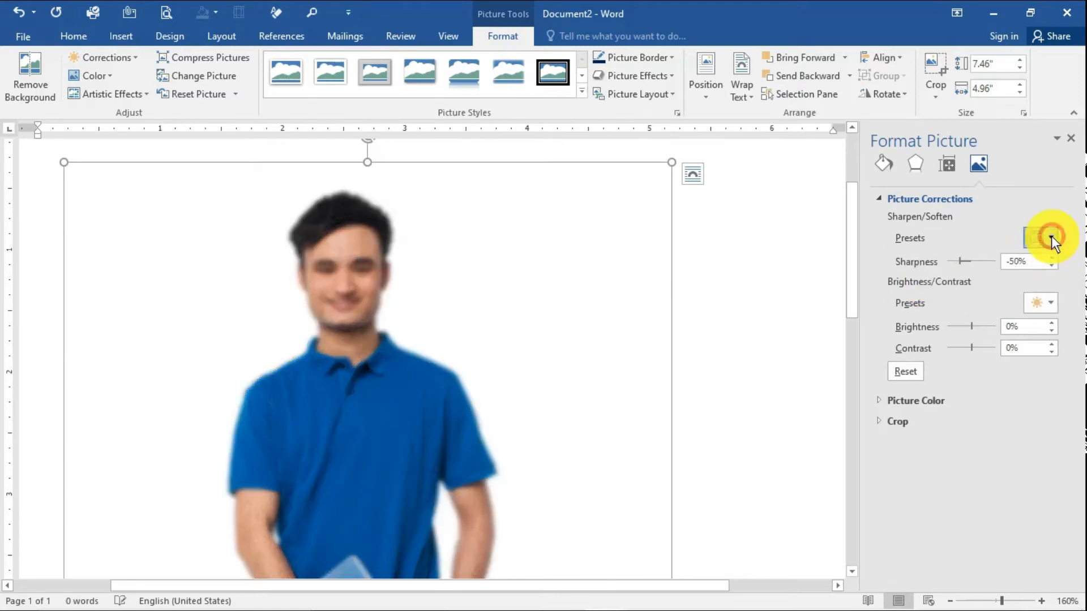
{"action": "left_click", "coordinate": [1012, 280]}
{"action": "left_click_drag", "start_coordinate": [1005, 135], "coordinate": [949, 181]}
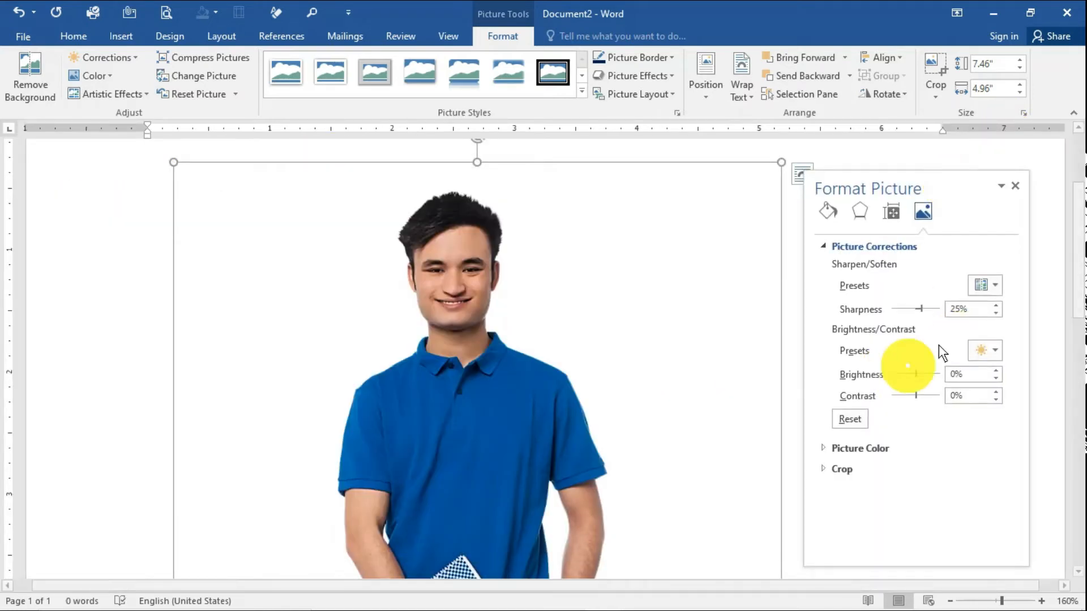
{"action": "left_click", "coordinate": [1020, 182]}
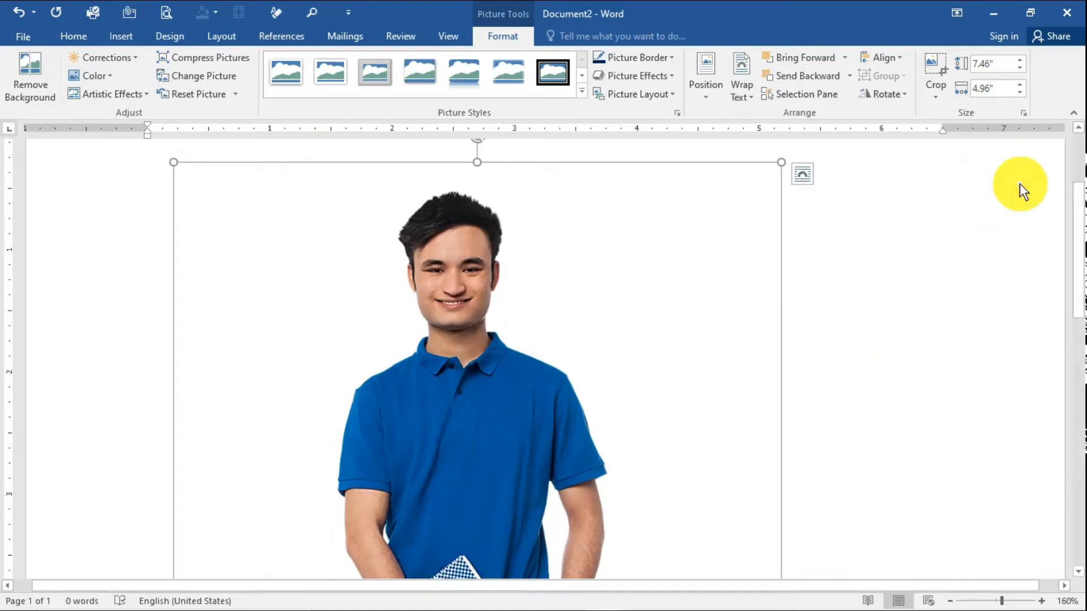
Shrink the man's picture to about 6.07" by 4.04" and move it to the left side of the page
{"action": "left_click", "coordinate": [106, 80]}
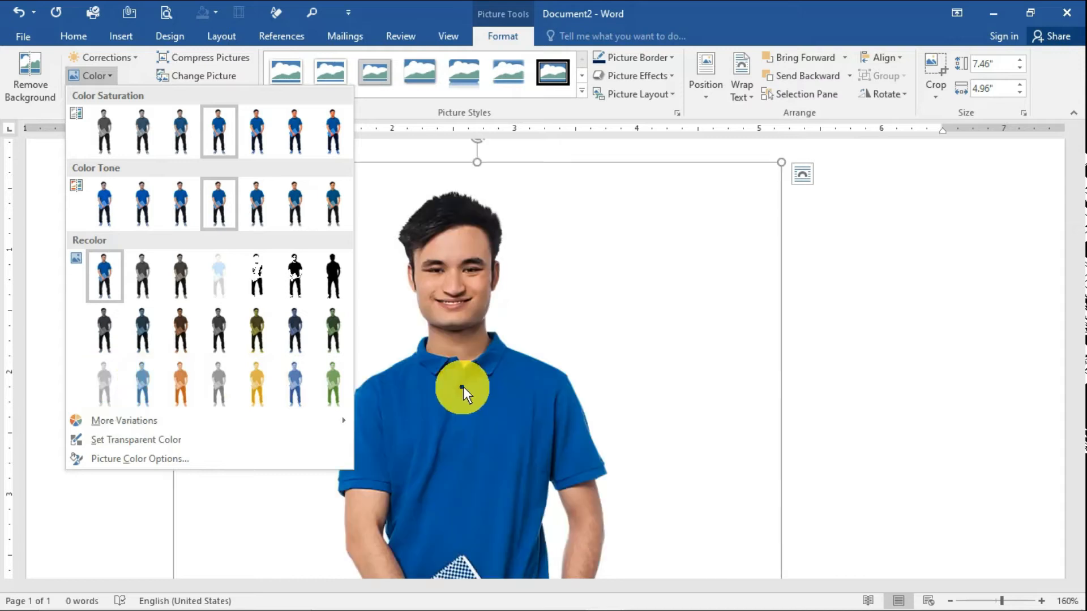
{"action": "left_click", "coordinate": [463, 387]}
{"action": "left_click_drag", "start_coordinate": [173, 163], "coordinate": [364, 333]}
{"action": "scroll", "coordinate": [598, 465], "scroll_direction": "down", "scroll_amount": 3}
{"action": "left_click_drag", "start_coordinate": [396, 426], "coordinate": [279, 425]}
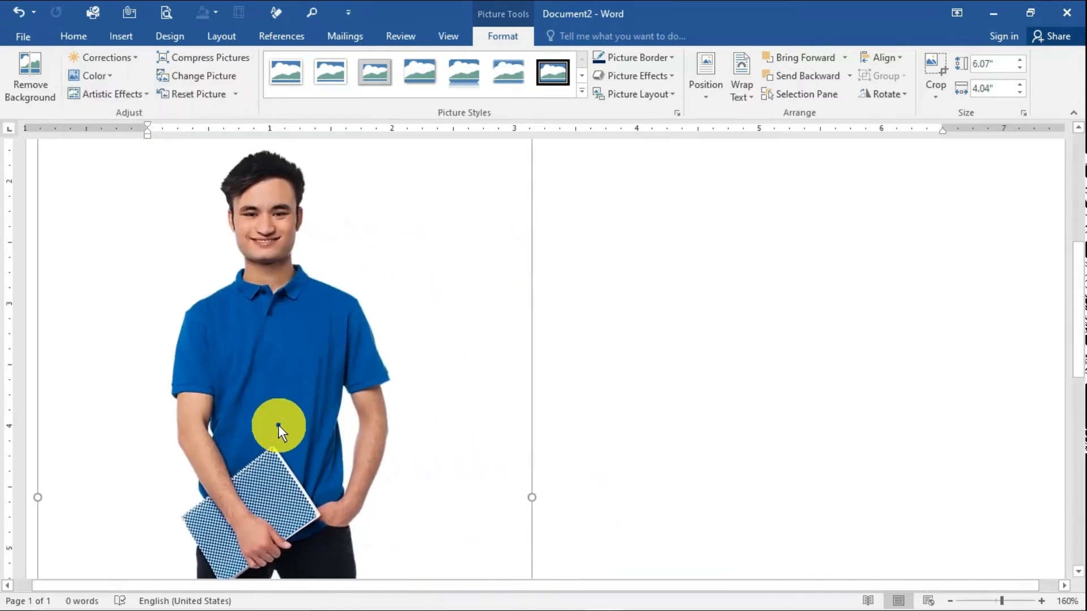
Insert the black ambulance picture and wrap it In Front of Text
{"action": "left_click", "coordinate": [129, 37]}
{"action": "left_click", "coordinate": [151, 90]}
{"action": "double_click", "coordinate": [403, 130]}
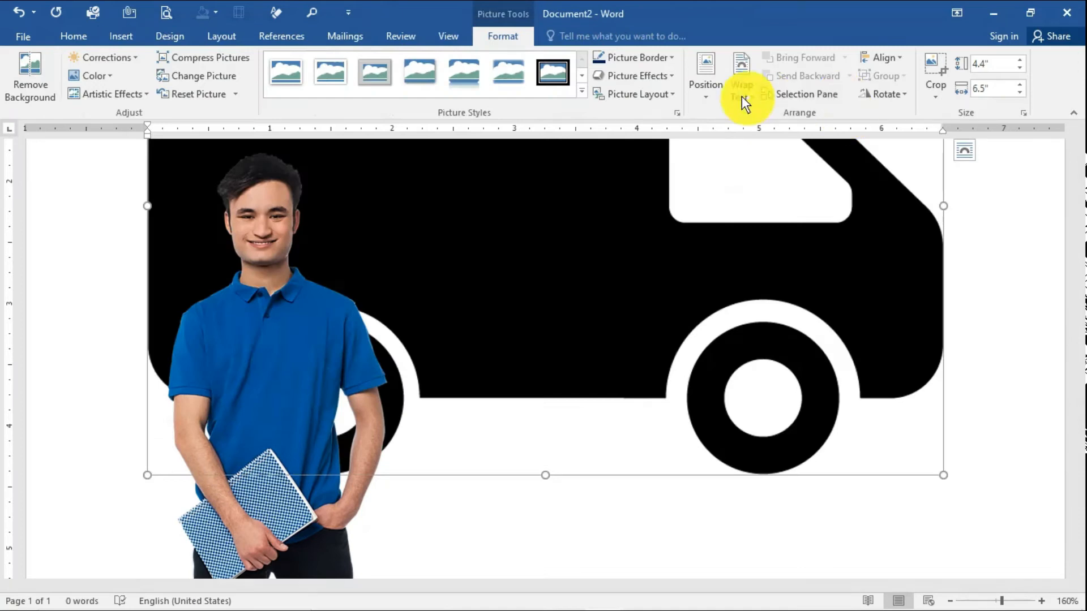
{"action": "left_click", "coordinate": [741, 93]}
{"action": "left_click", "coordinate": [766, 232]}
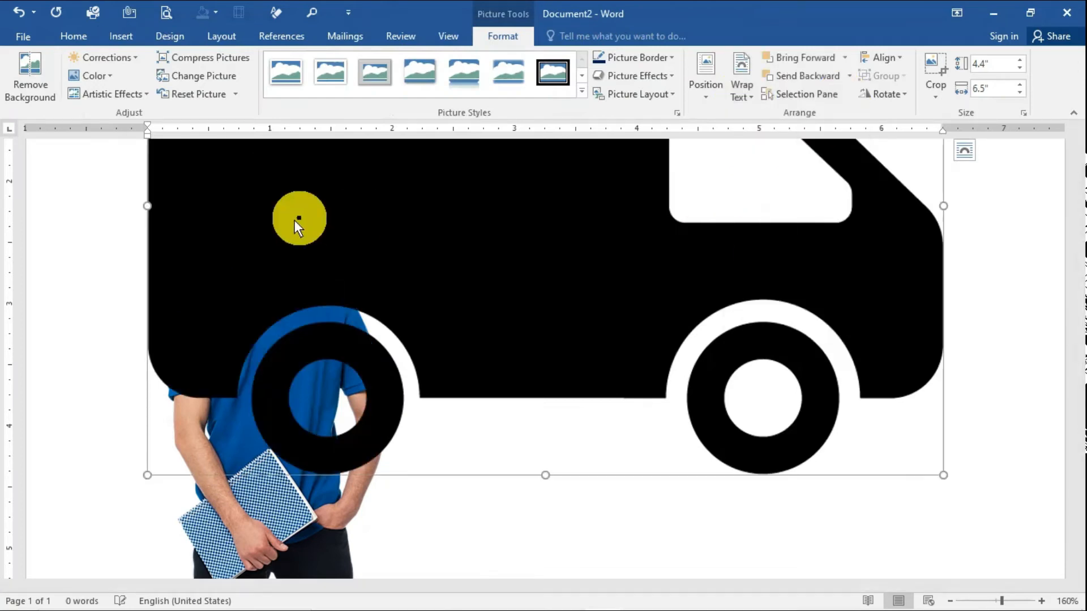
Shrink the ambulance to about 1.89" by 2.79" and place it to the right of the man
{"action": "left_click_drag", "start_coordinate": [1084, 281], "coordinate": [997, 219]}
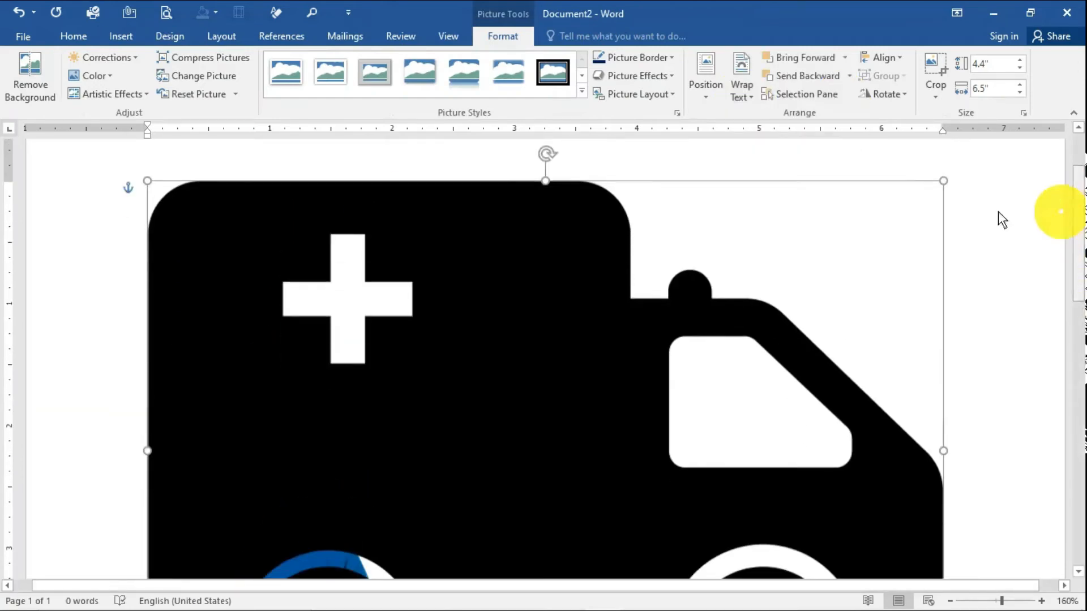
{"action": "left_click_drag", "start_coordinate": [147, 180], "coordinate": [674, 488]}
{"action": "scroll", "coordinate": [707, 510], "scroll_direction": "down", "scroll_amount": 5}
{"action": "left_click_drag", "start_coordinate": [707, 276], "coordinate": [590, 325]}
{"action": "left_click", "coordinate": [90, 77]}
{"action": "left_click", "coordinate": [90, 79]}
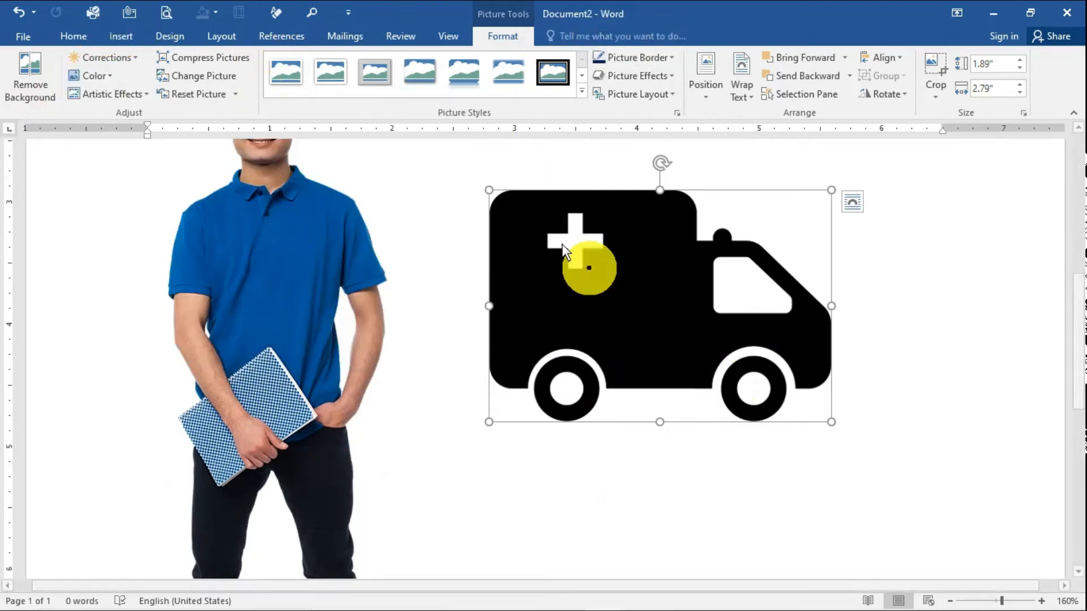
Recolor the ambulance orange after trying the gray variation, and move it slightly lower
{"action": "left_click", "coordinate": [103, 79]}
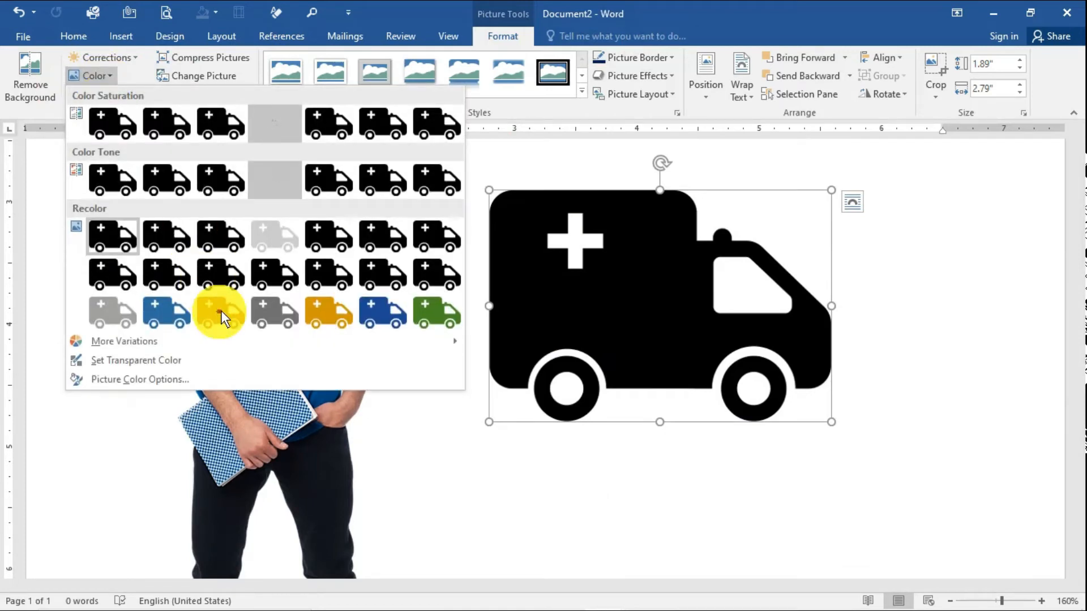
{"action": "left_click", "coordinate": [285, 308]}
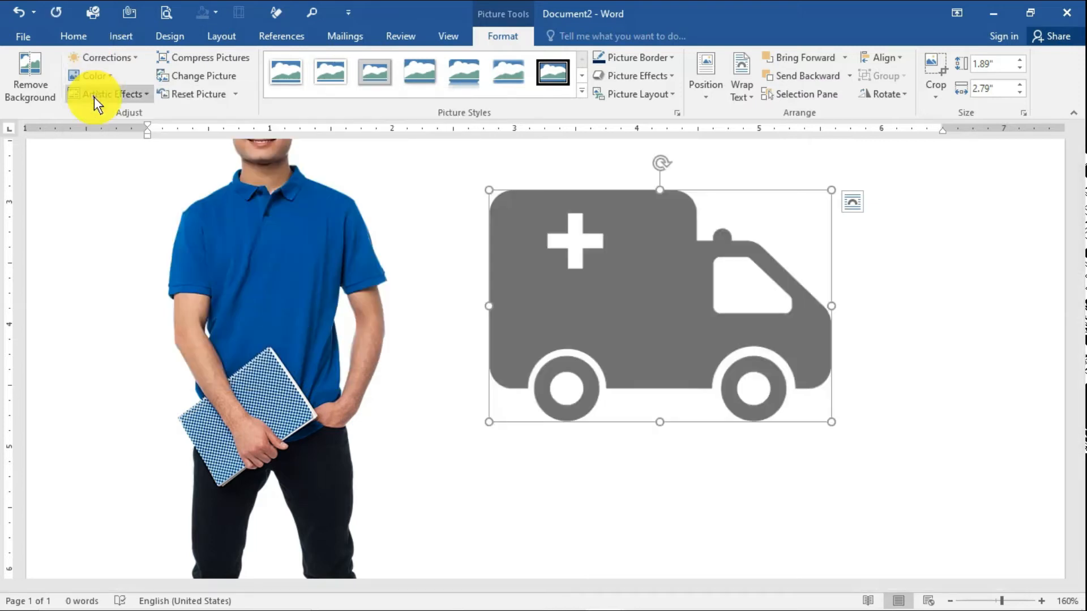
{"action": "left_click", "coordinate": [100, 79]}
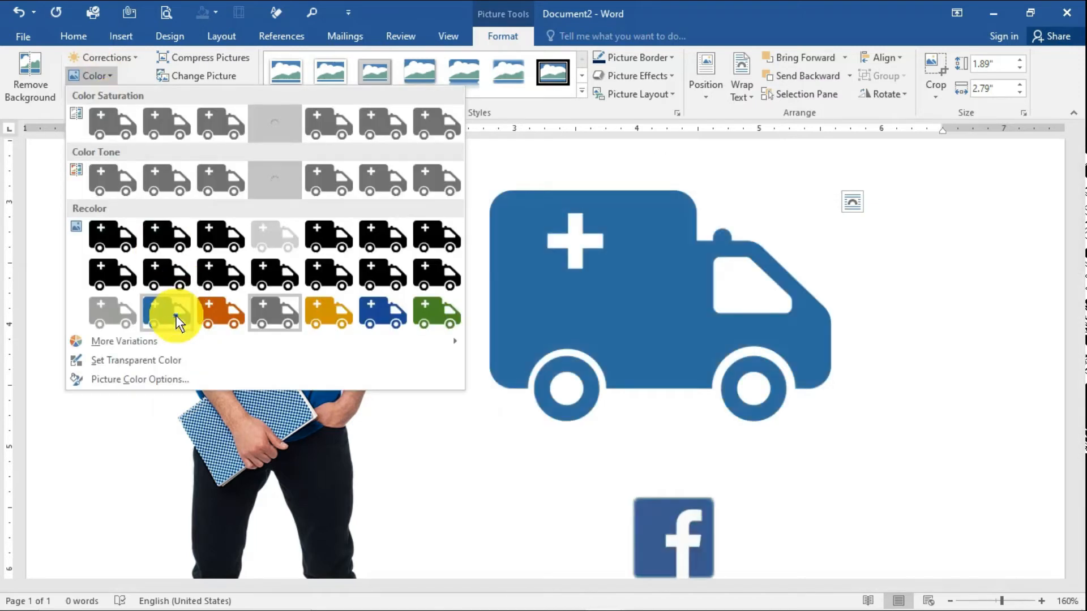
{"action": "left_click", "coordinate": [223, 310]}
{"action": "left_click_drag", "start_coordinate": [650, 256], "coordinate": [585, 324]}
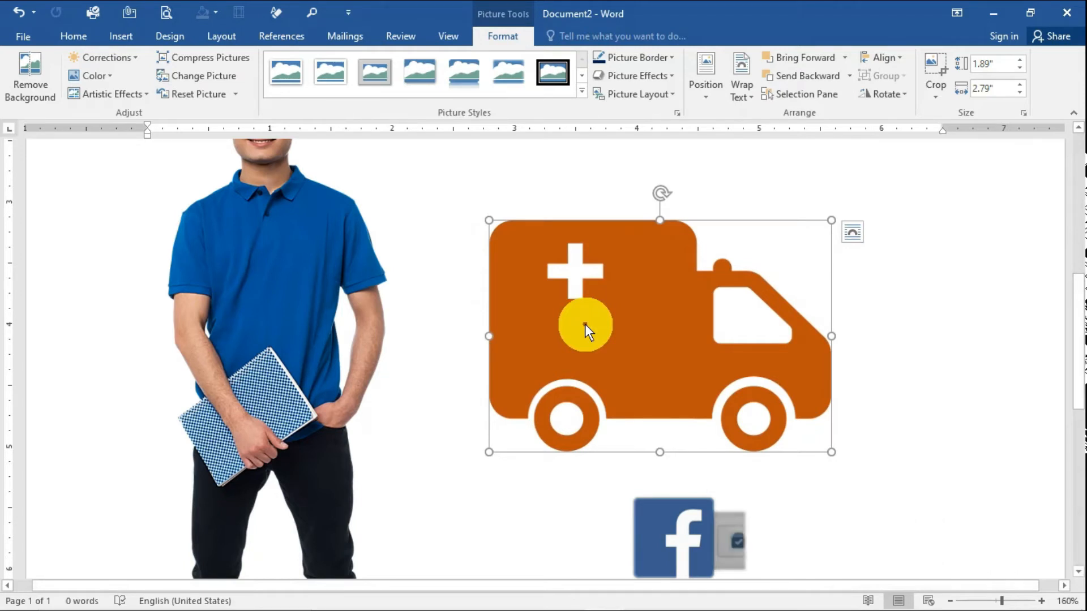
Paste a copy of the orange ambulance offset to the right, and recolor the rear ambulance black
{"action": "key", "text": "ctrl+v"}
{"action": "left_click_drag", "start_coordinate": [586, 324], "coordinate": [667, 323]}
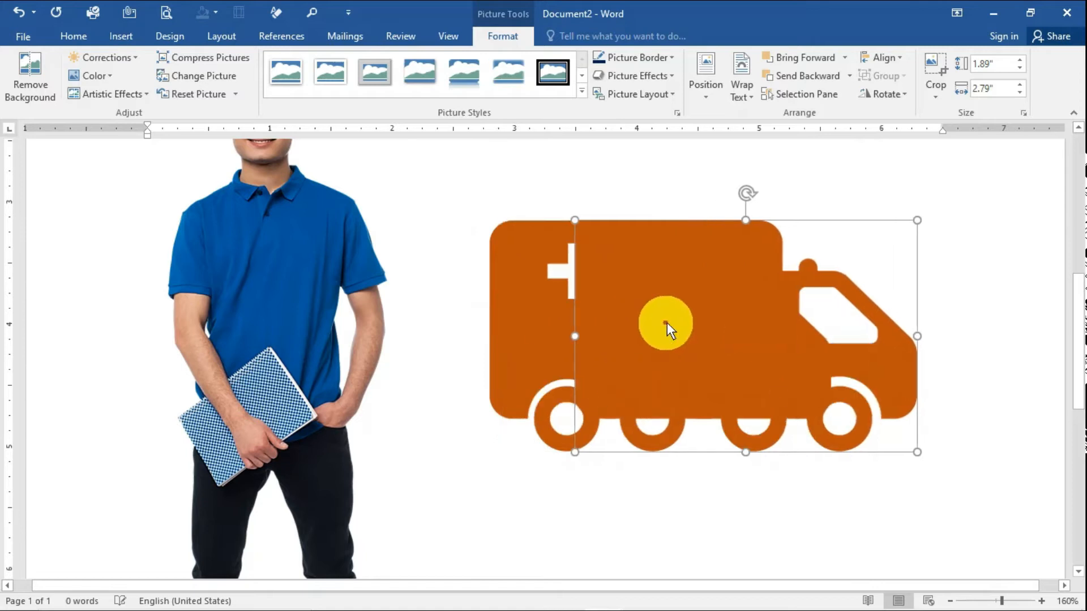
{"action": "left_click", "coordinate": [544, 318]}
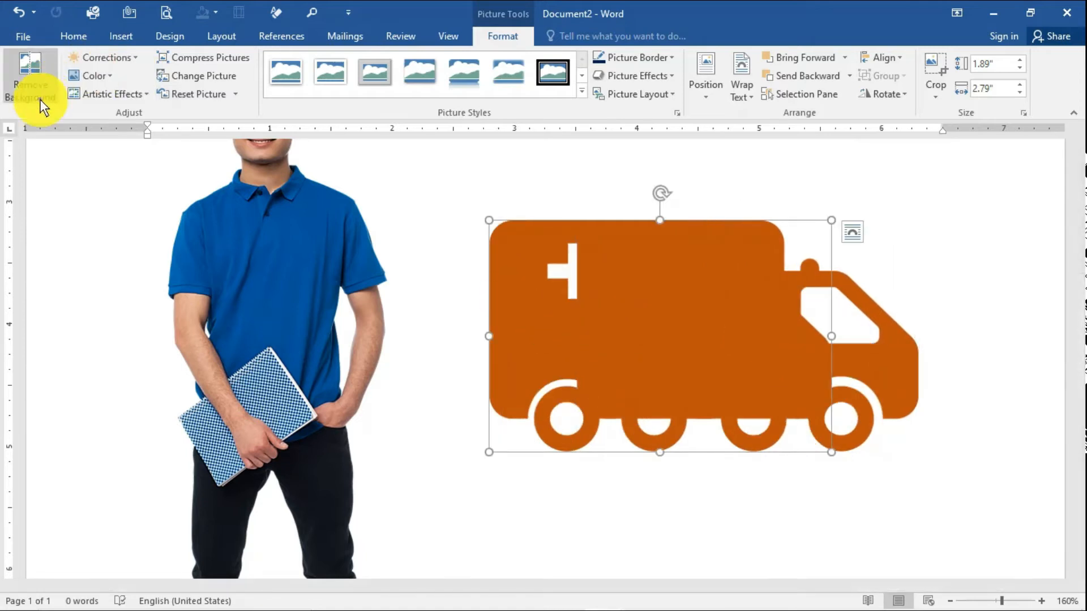
{"action": "left_click", "coordinate": [116, 92]}
{"action": "left_click", "coordinate": [92, 69]}
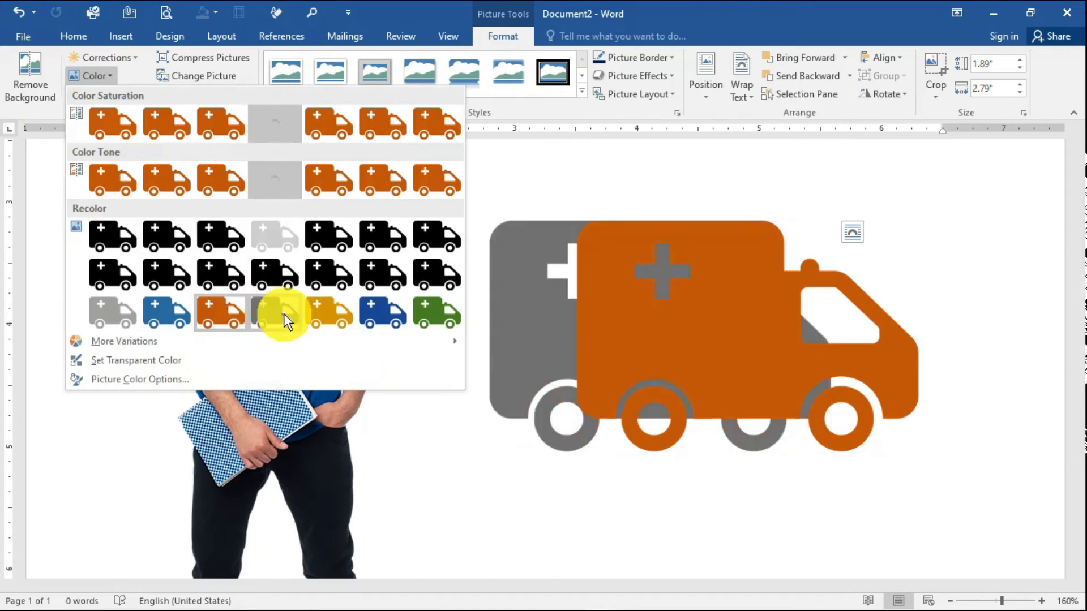
{"action": "left_click", "coordinate": [242, 280]}
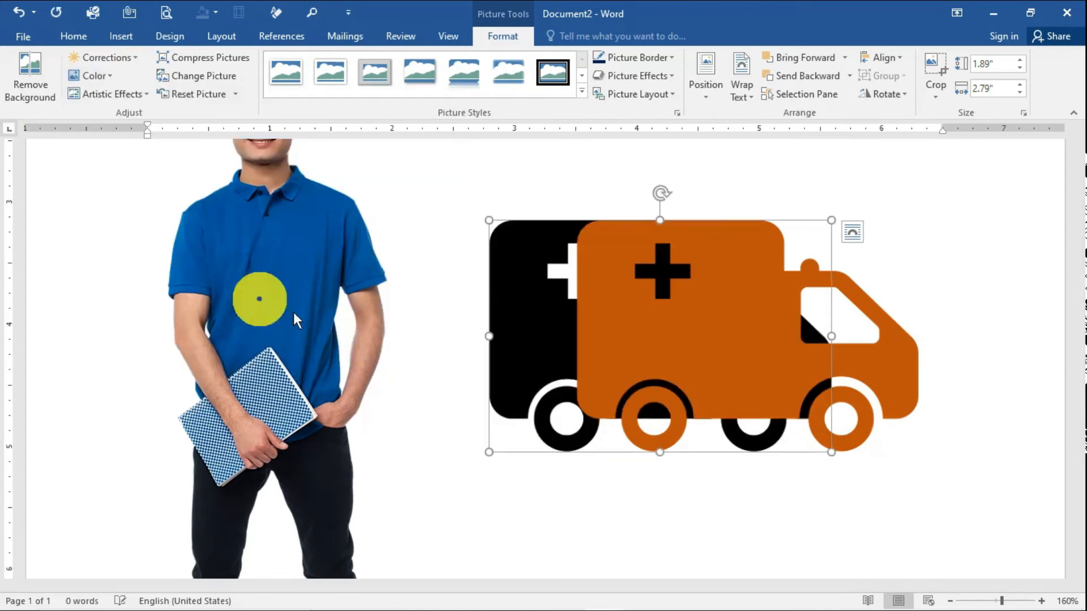
Place the orange ambulance over the black one, offset slightly up and left so the black forms a shadow edge
{"action": "left_click_drag", "start_coordinate": [681, 346], "coordinate": [598, 348]}
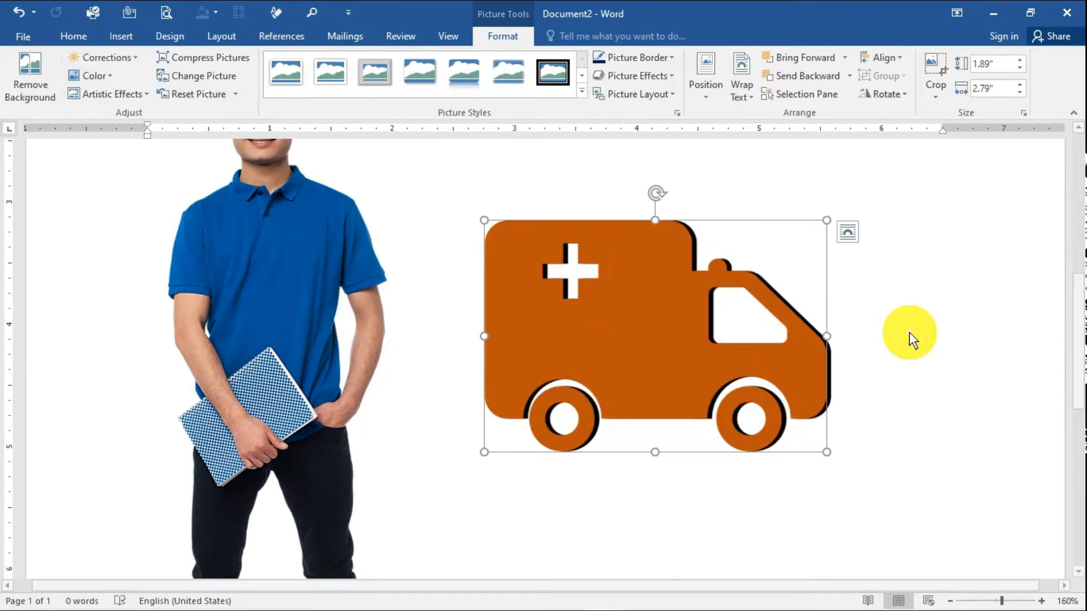
{"action": "left_click", "coordinate": [909, 333]}
{"action": "left_click_drag", "start_coordinate": [1079, 252], "coordinate": [1060, 358]}
{"action": "left_click", "coordinate": [797, 362]}
{"action": "mouse_move", "coordinate": [797, 361]}
{"action": "left_mouse_down"}
{"action": "mouse_move", "coordinate": [808, 368]}
{"action": "mouse_move", "coordinate": [806, 355]}
{"action": "left_mouse_up"}
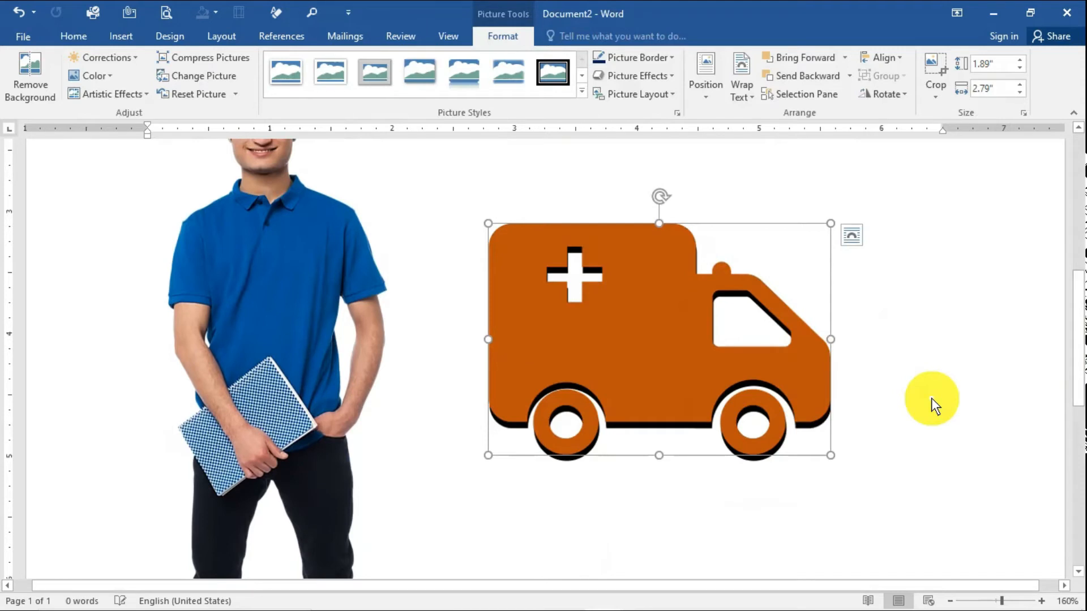
{"action": "key", "text": "ctrl+z"}
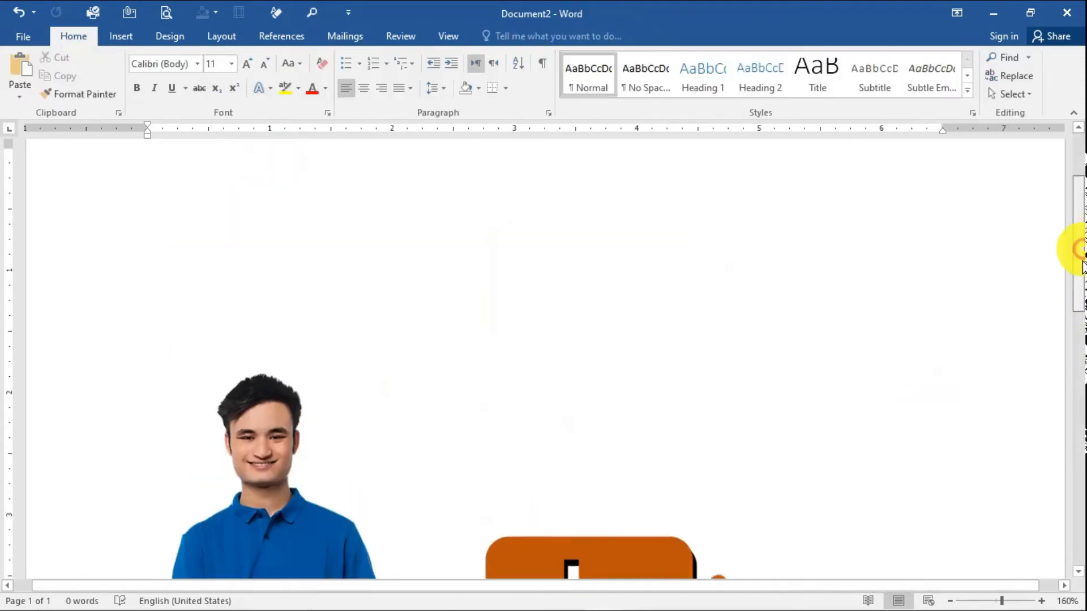
Recolor the orange ambulance using the standard Red color variation
{"action": "left_click_drag", "start_coordinate": [1081, 266], "coordinate": [1079, 359]}
{"action": "double_click", "coordinate": [638, 315]}
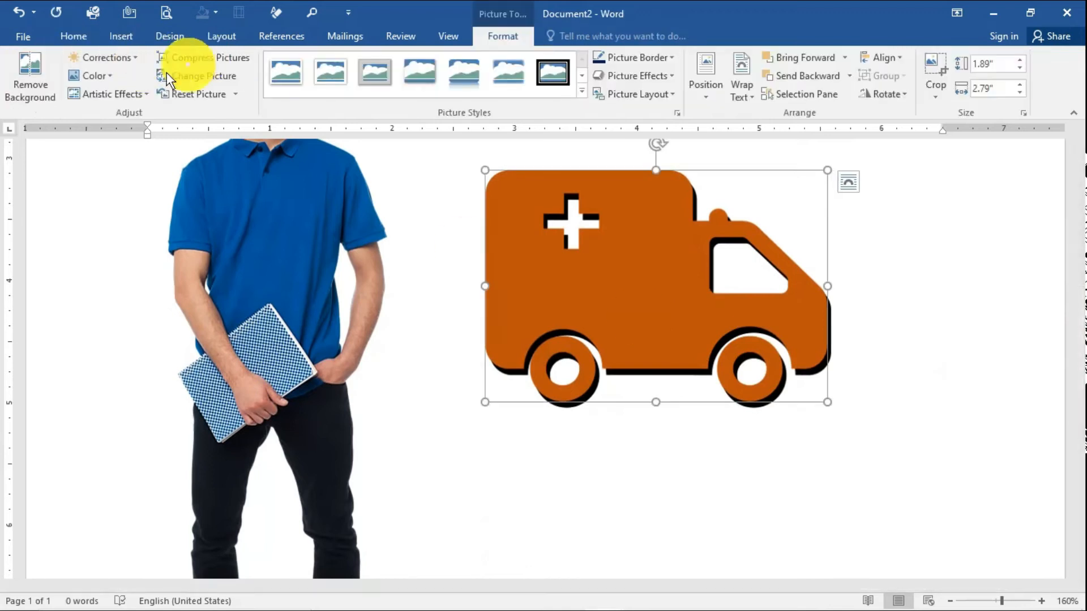
{"action": "left_click", "coordinate": [95, 74]}
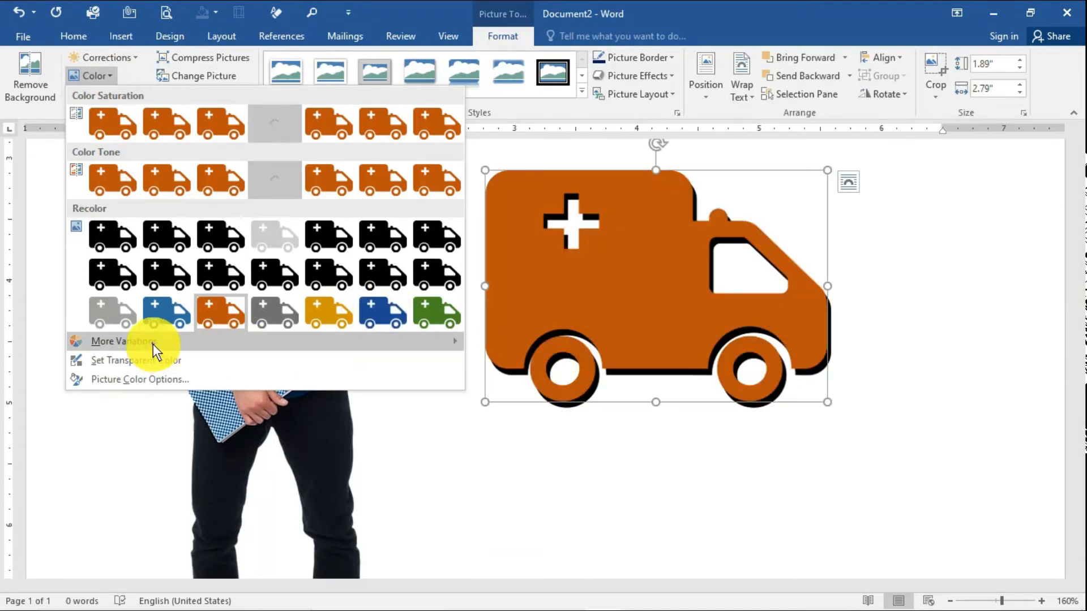
{"action": "mouse_move", "coordinate": [206, 343]}
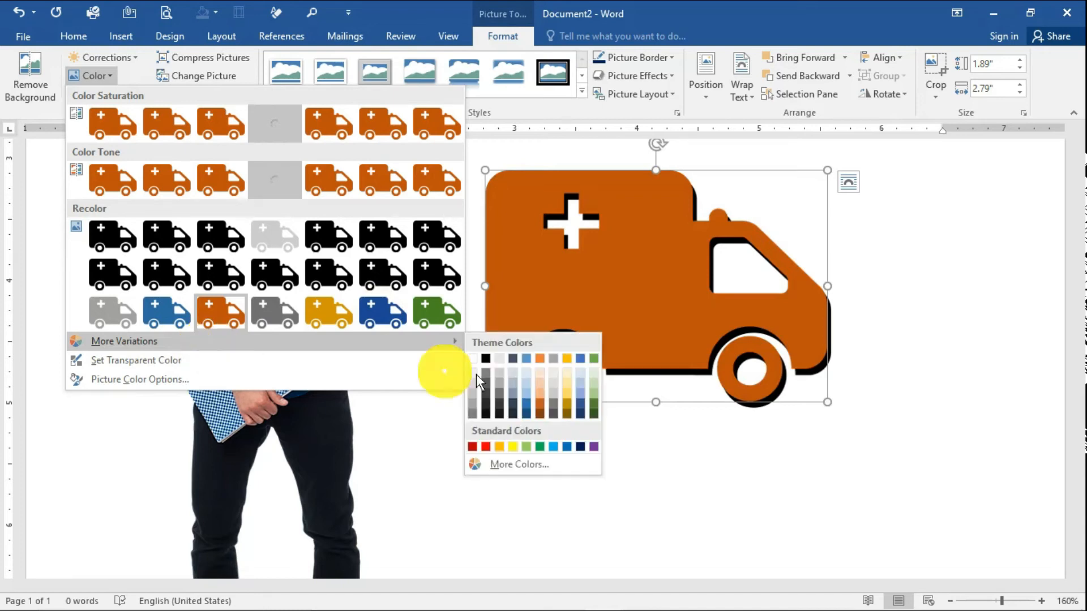
{"action": "left_click", "coordinate": [486, 447]}
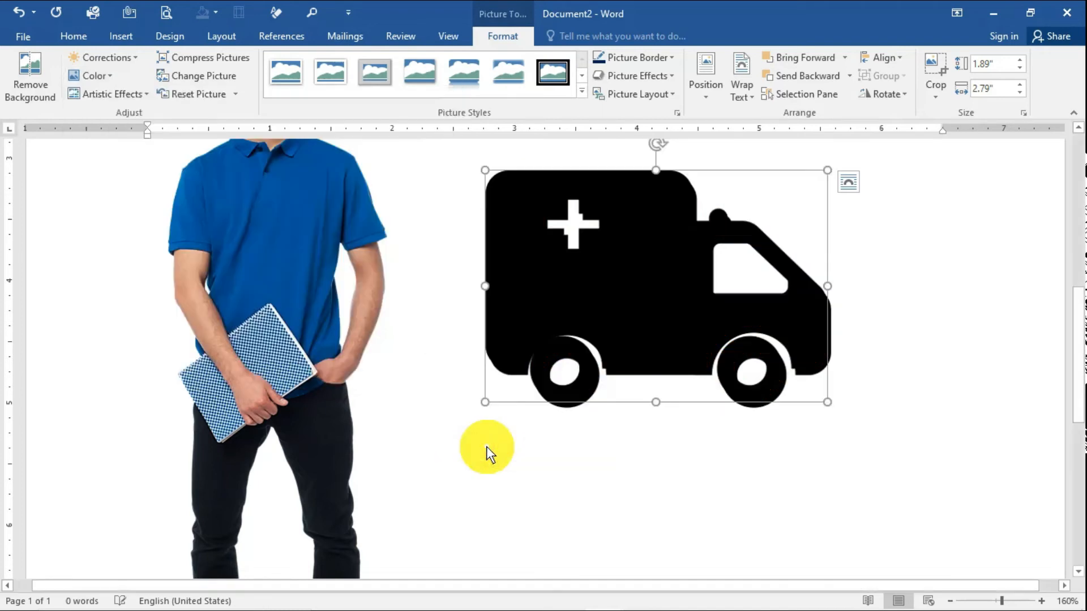
Try the Set Transparent Color option on the front ambulance picture
{"action": "left_click", "coordinate": [124, 87]}
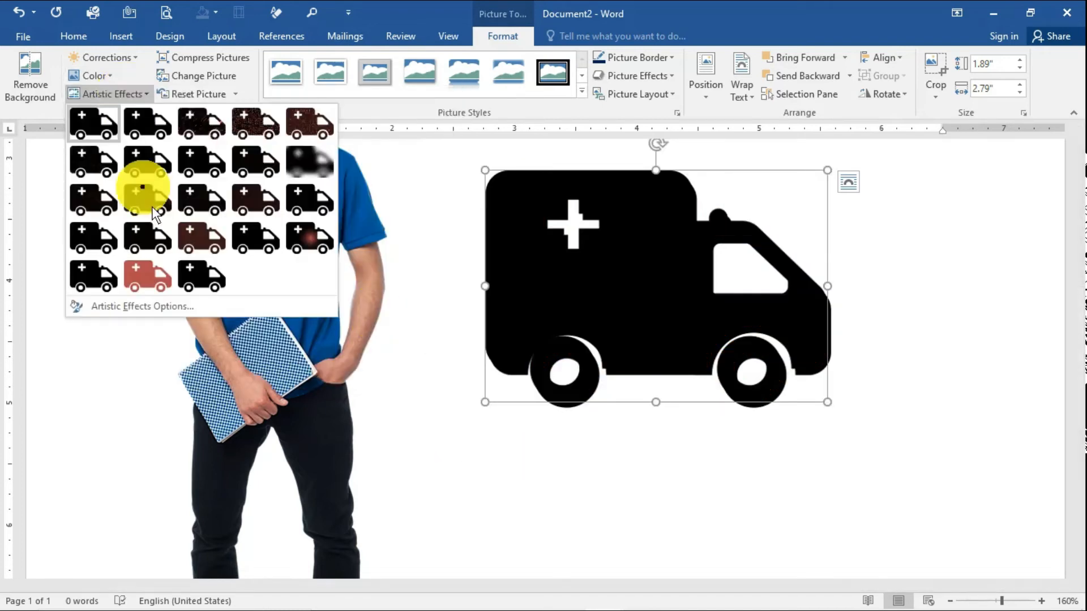
{"action": "left_click", "coordinate": [101, 73]}
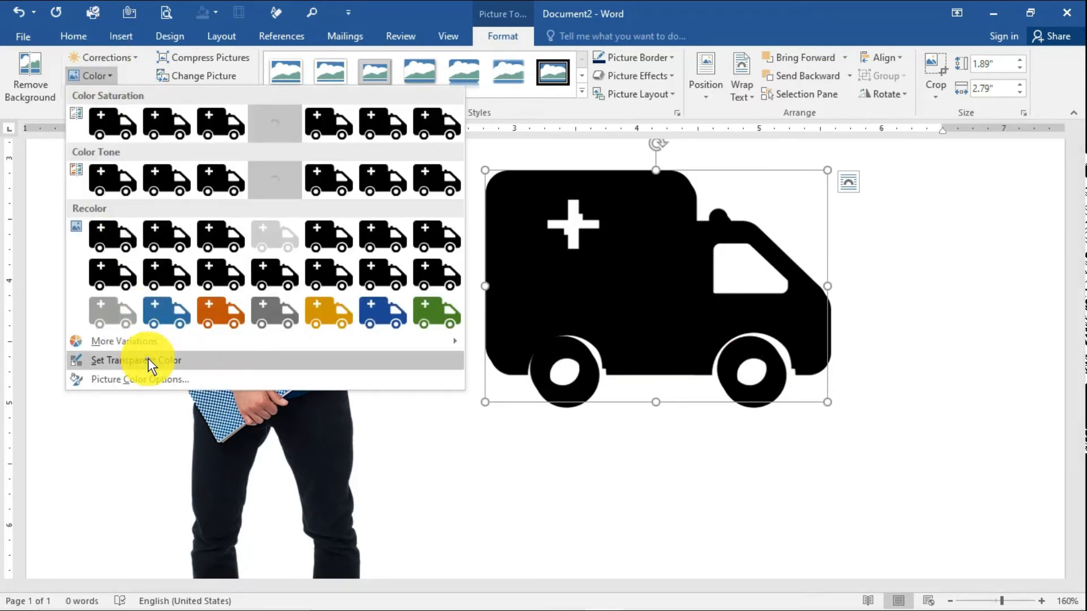
{"action": "left_click", "coordinate": [209, 364]}
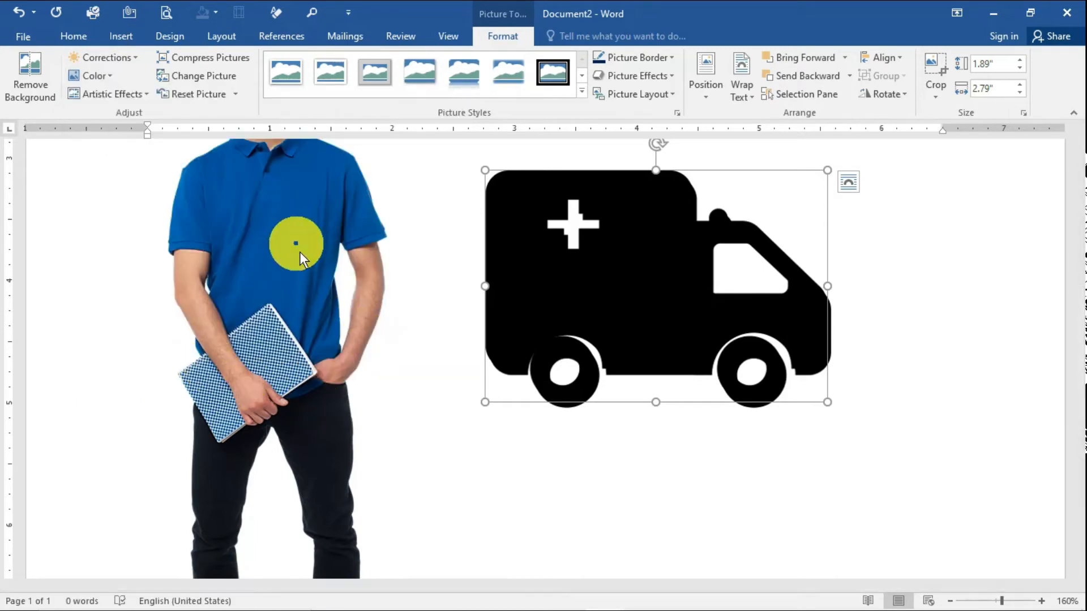
{"action": "left_click", "coordinate": [311, 328]}
{"action": "left_click", "coordinate": [642, 304]}
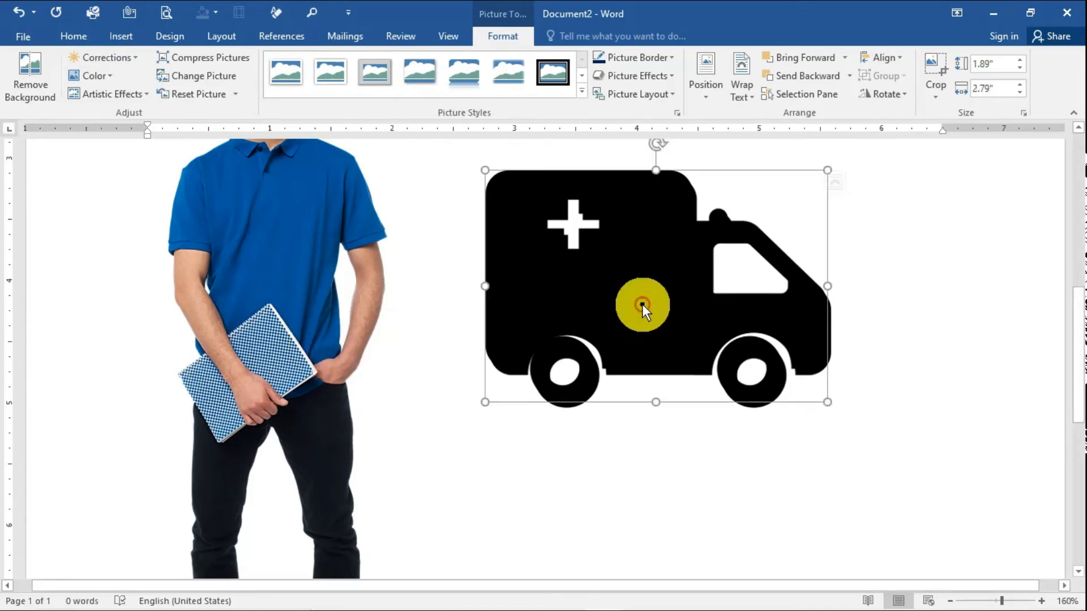
View the front ambulance's picture color options and its brightness/contrast presets, then close the picture formatting settings
{"action": "left_click", "coordinate": [96, 76]}
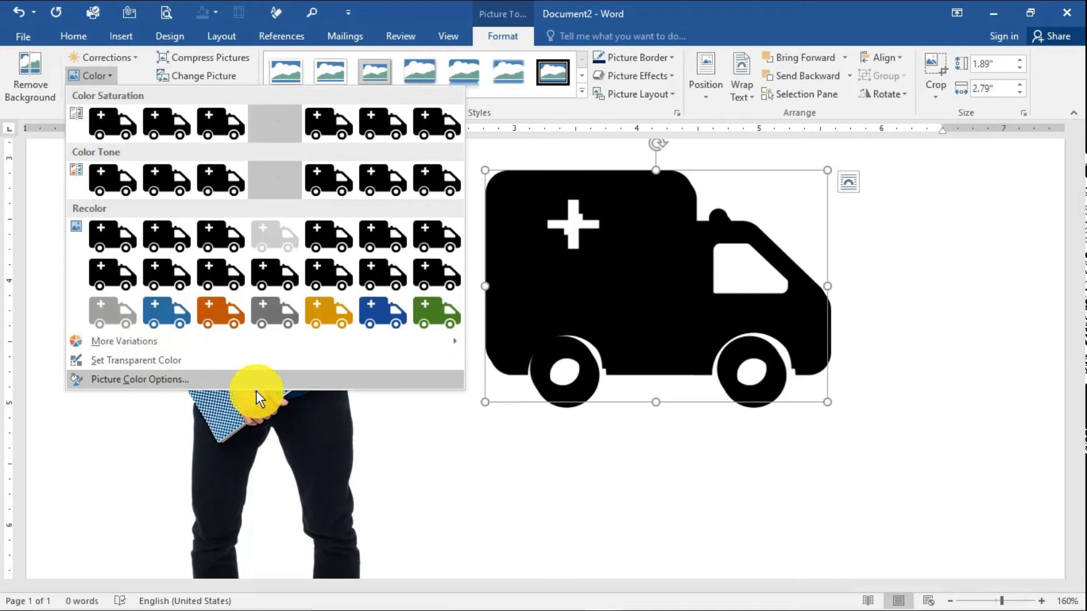
{"action": "left_click", "coordinate": [256, 390]}
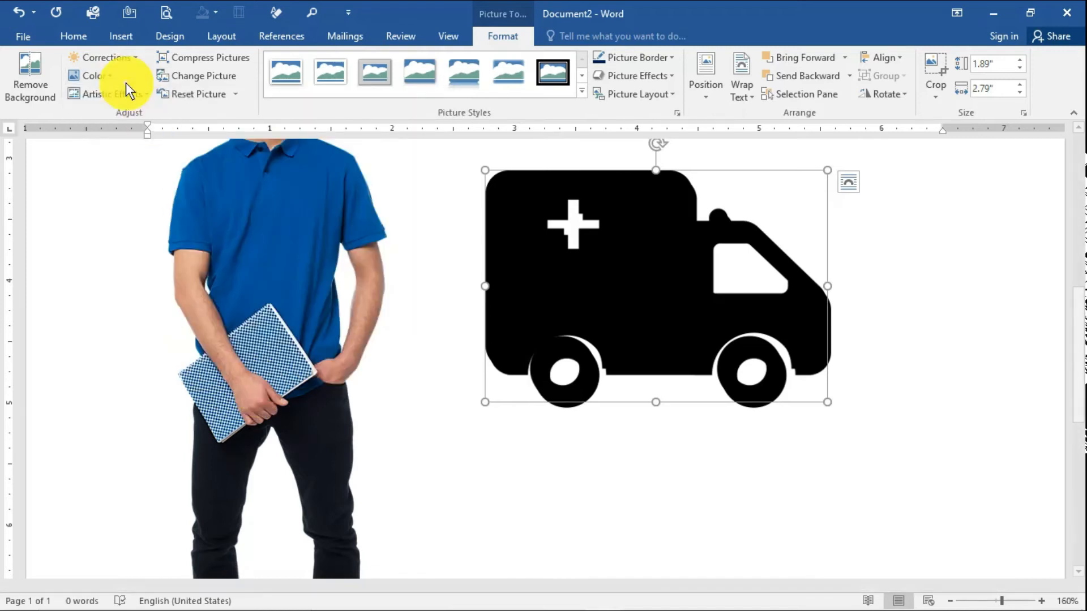
{"action": "left_click", "coordinate": [95, 76]}
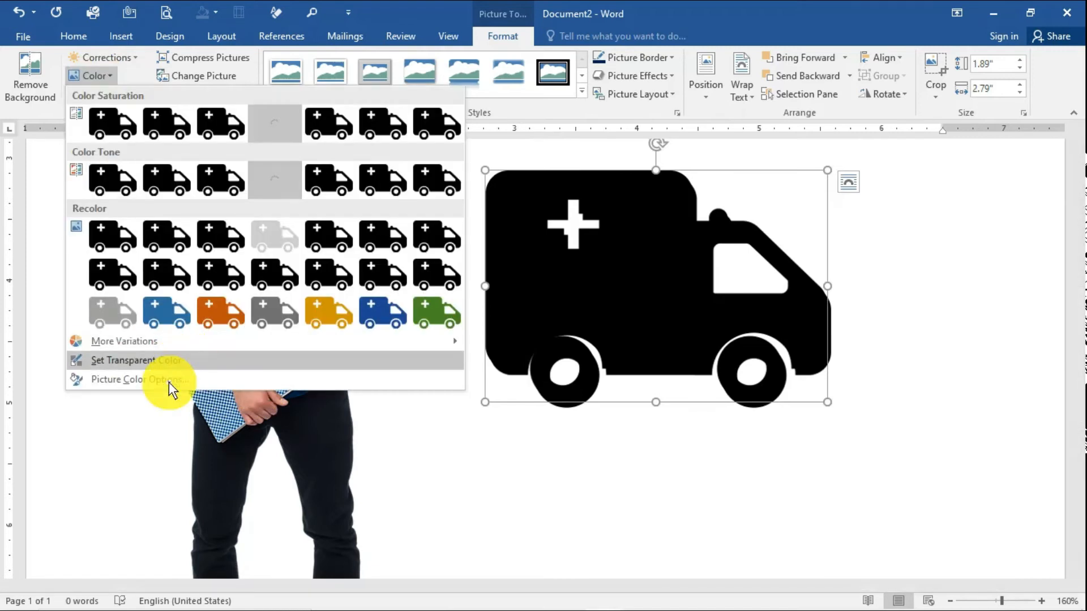
{"action": "left_click", "coordinate": [195, 378]}
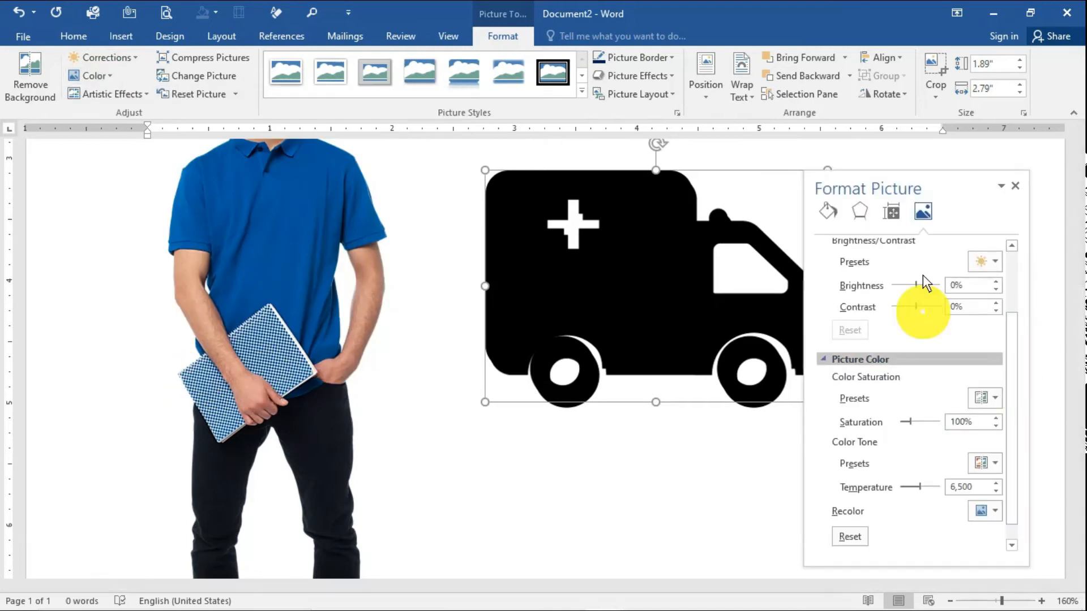
{"action": "left_click_drag", "start_coordinate": [941, 187], "coordinate": [925, 215]}
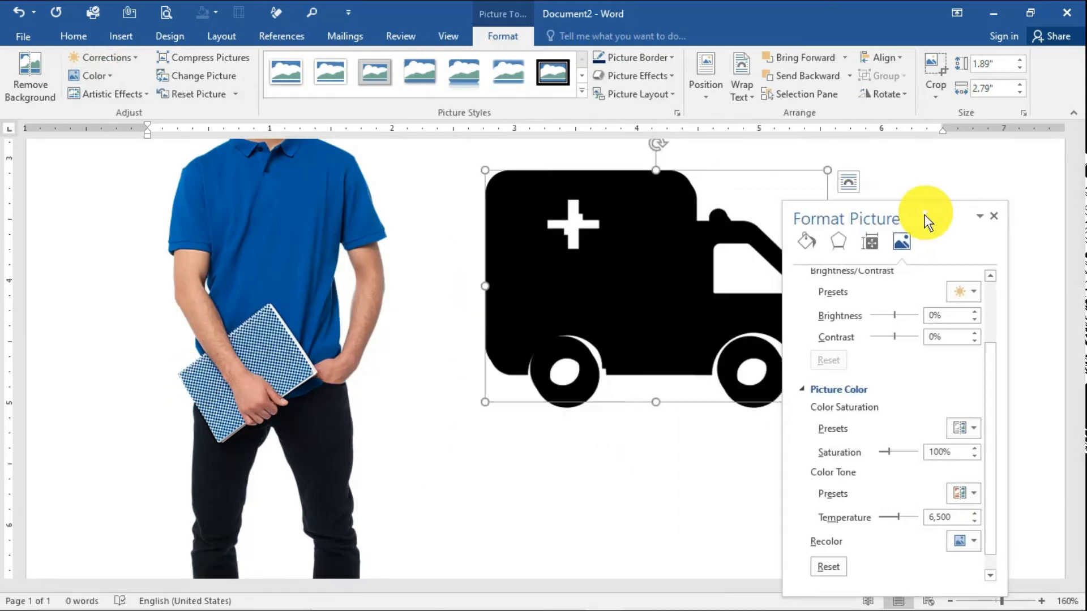
{"action": "left_click", "coordinate": [972, 292]}
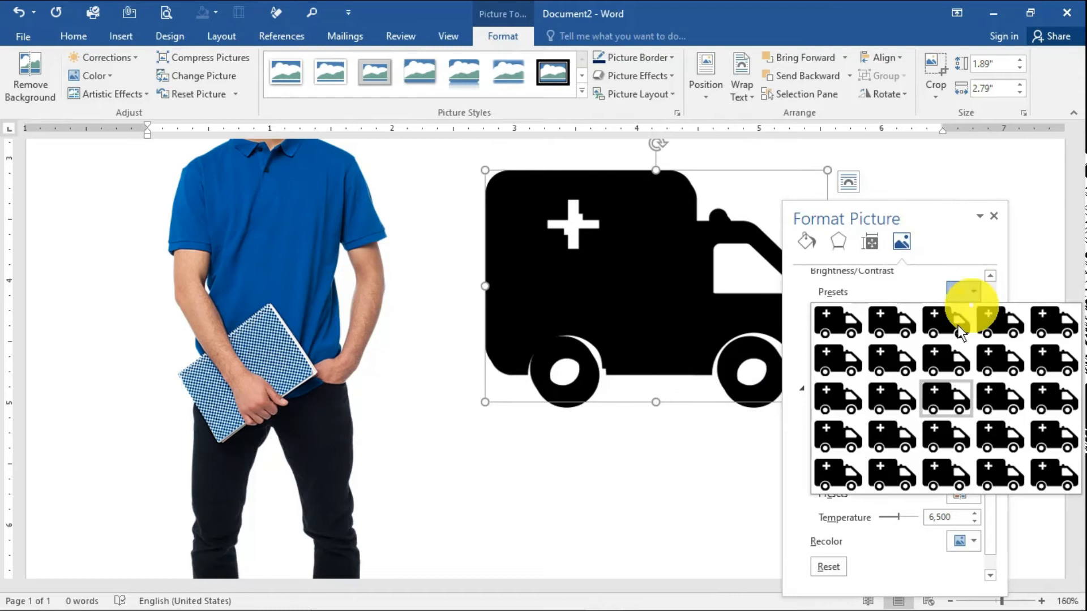
{"action": "left_click", "coordinate": [987, 275]}
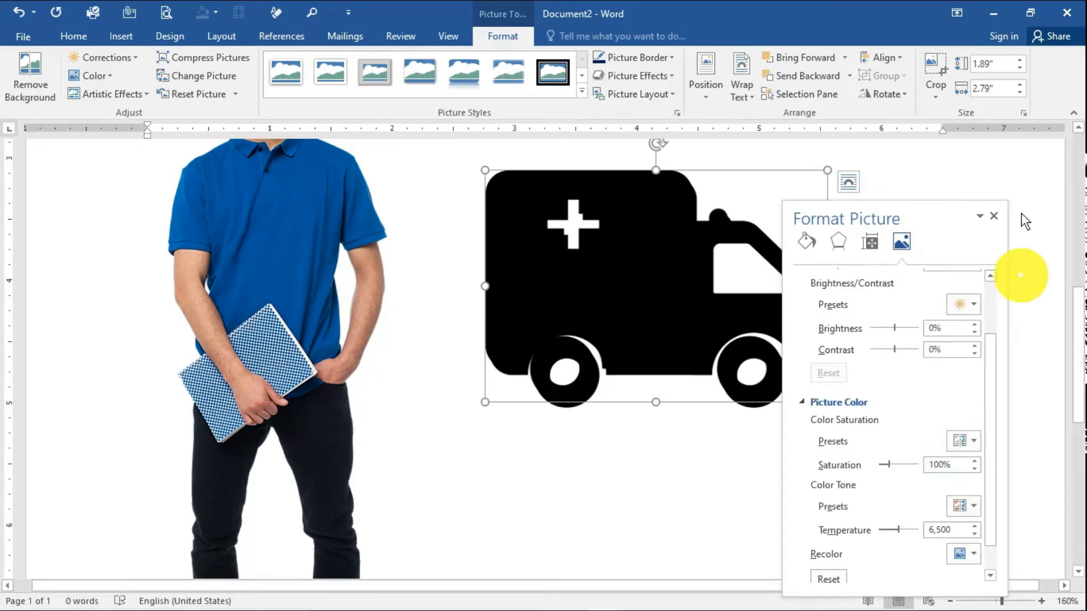
{"action": "left_click", "coordinate": [995, 216]}
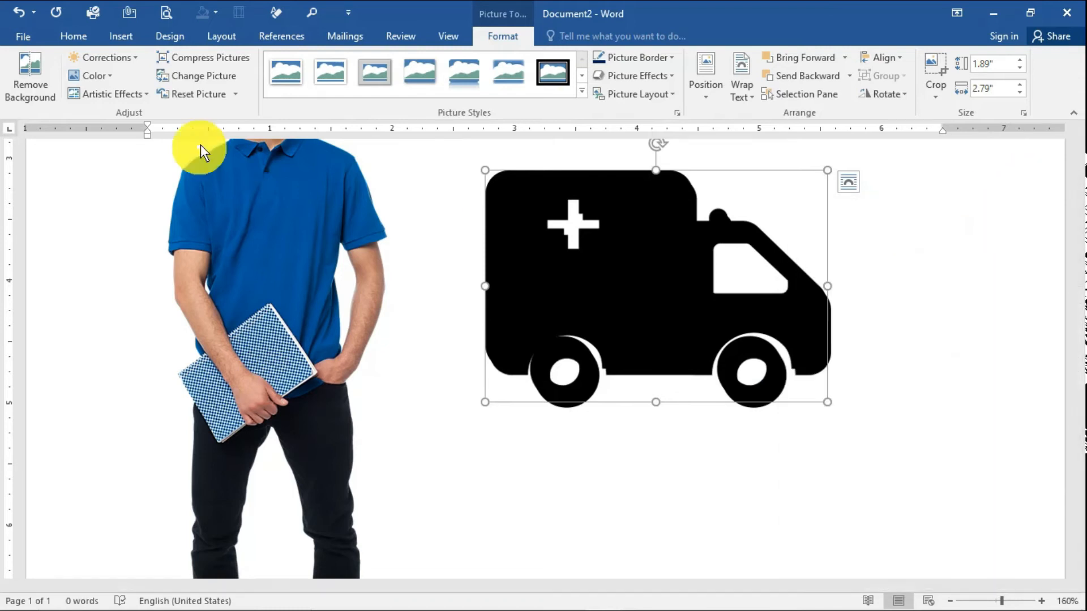
Apply the blur artistic effect to the front ambulance and nudge it slightly right over the rear one
{"action": "left_click", "coordinate": [118, 93]}
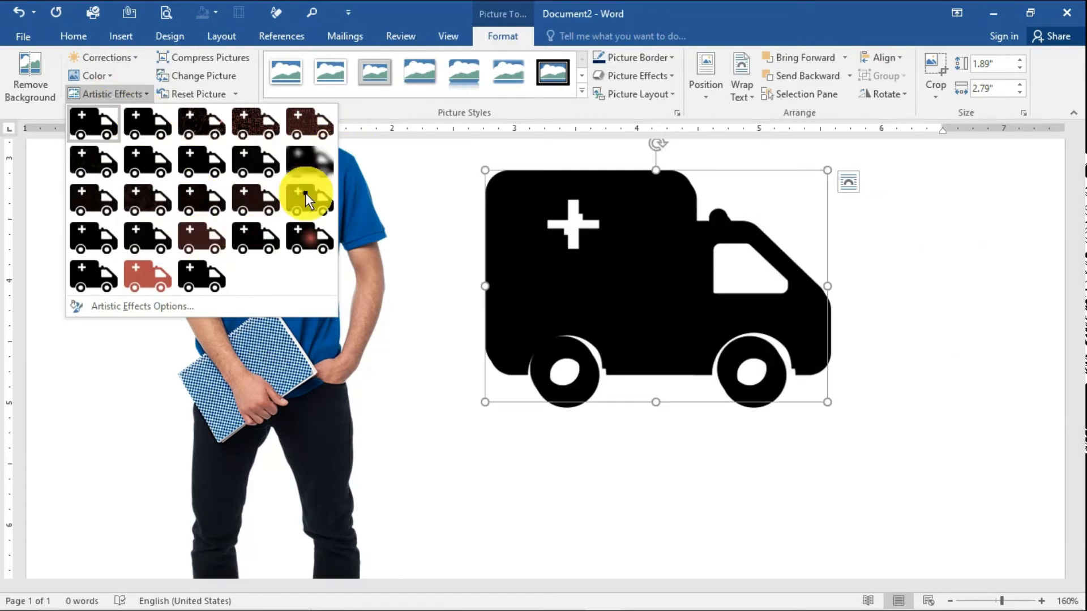
{"action": "left_click", "coordinate": [307, 157]}
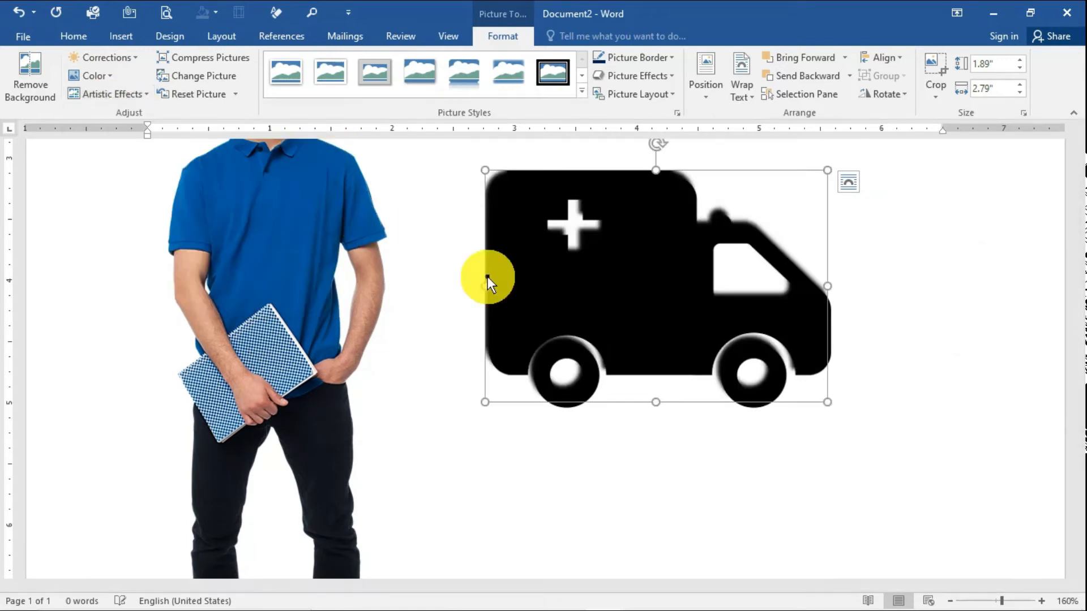
{"action": "mouse_move", "coordinate": [692, 315]}
{"action": "left_mouse_down"}
{"action": "mouse_move", "coordinate": [679, 357]}
{"action": "mouse_move", "coordinate": [743, 340]}
{"action": "mouse_move", "coordinate": [694, 310]}
{"action": "left_mouse_up"}
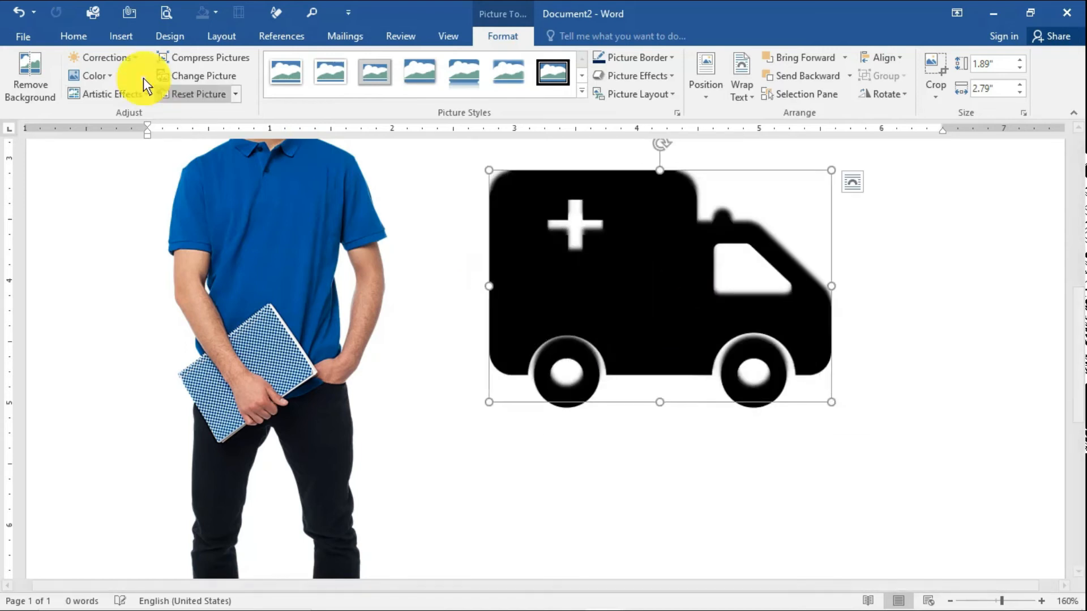
Recolor the blurred front ambulance dark blue and look through the artistic effects for it
{"action": "left_click", "coordinate": [101, 73]}
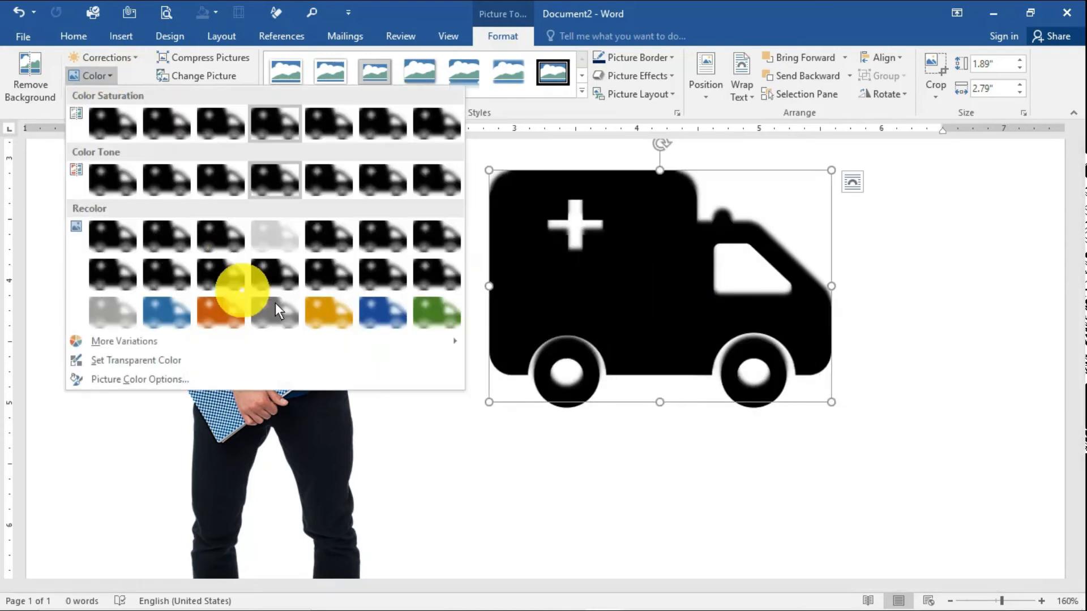
{"action": "left_click", "coordinate": [419, 314]}
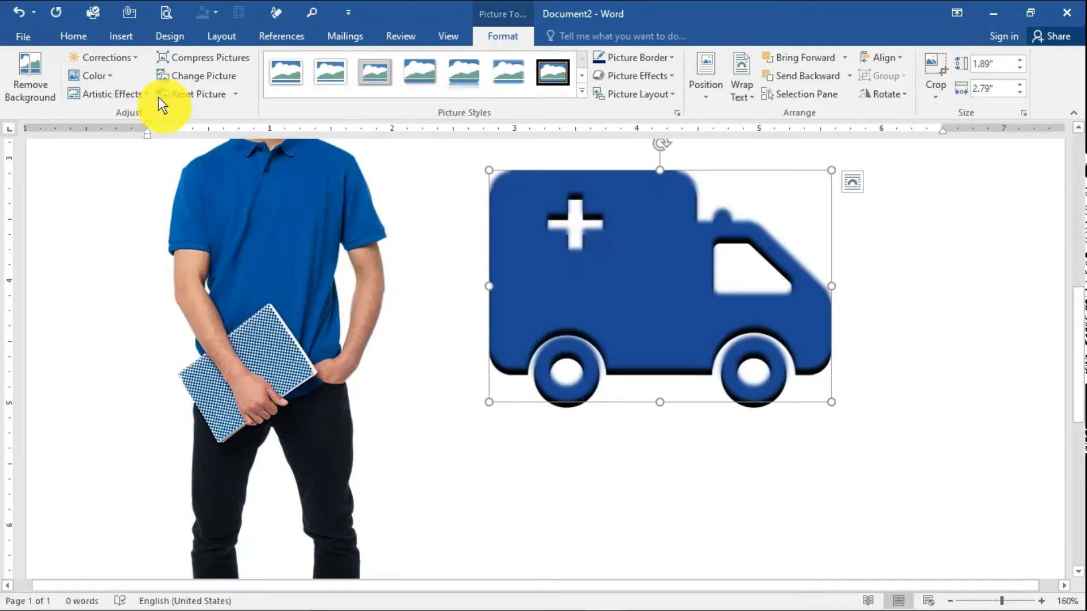
{"action": "left_click", "coordinate": [107, 95]}
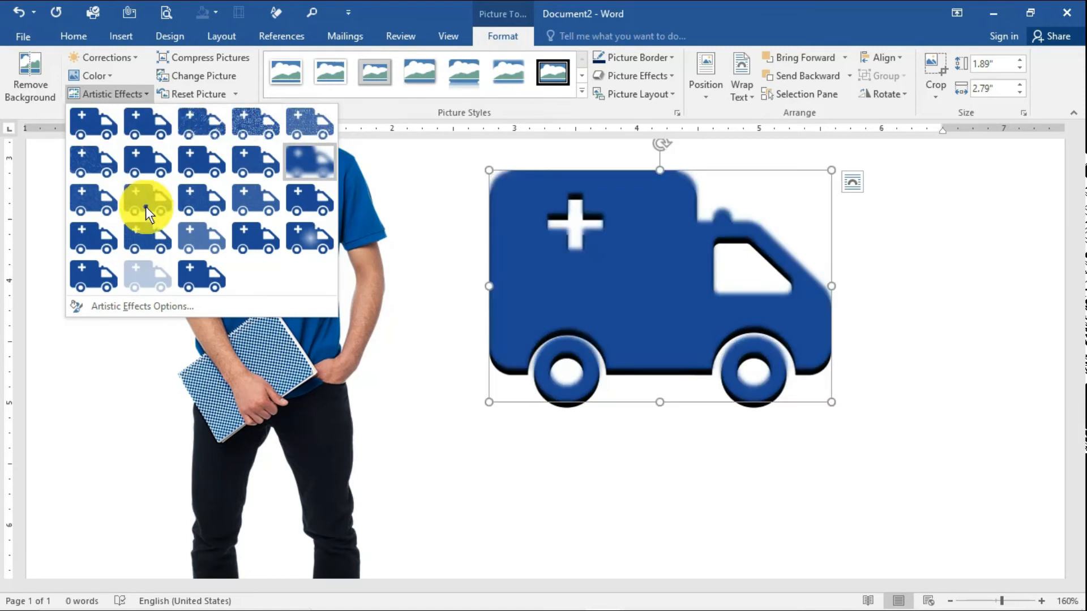
{"action": "left_click", "coordinate": [131, 95]}
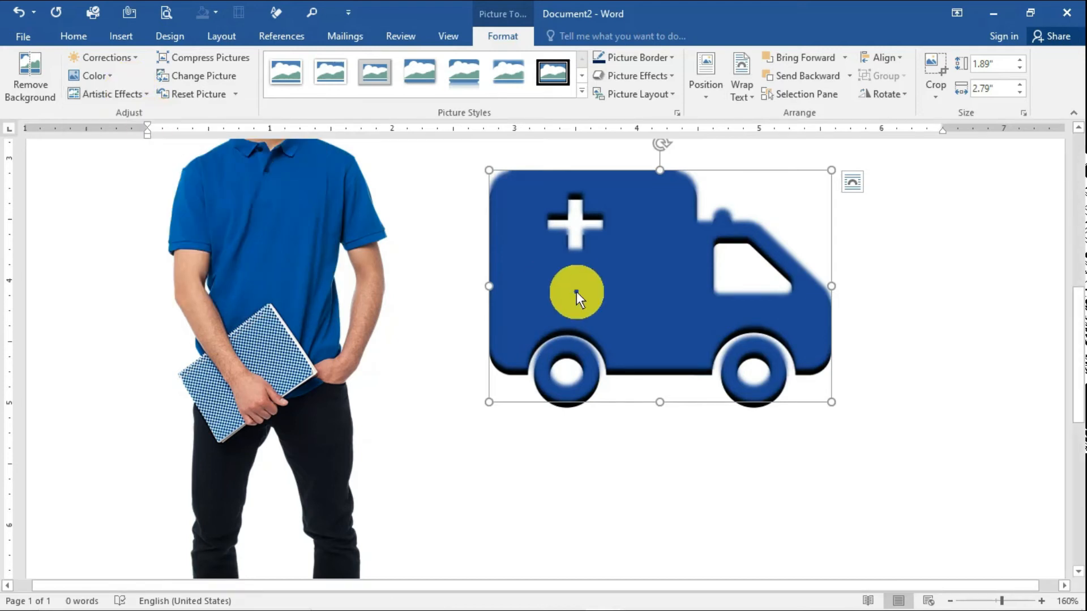
Replace the blue front ambulance with the picture file Capture from the Desktop
{"action": "left_click", "coordinate": [228, 79]}
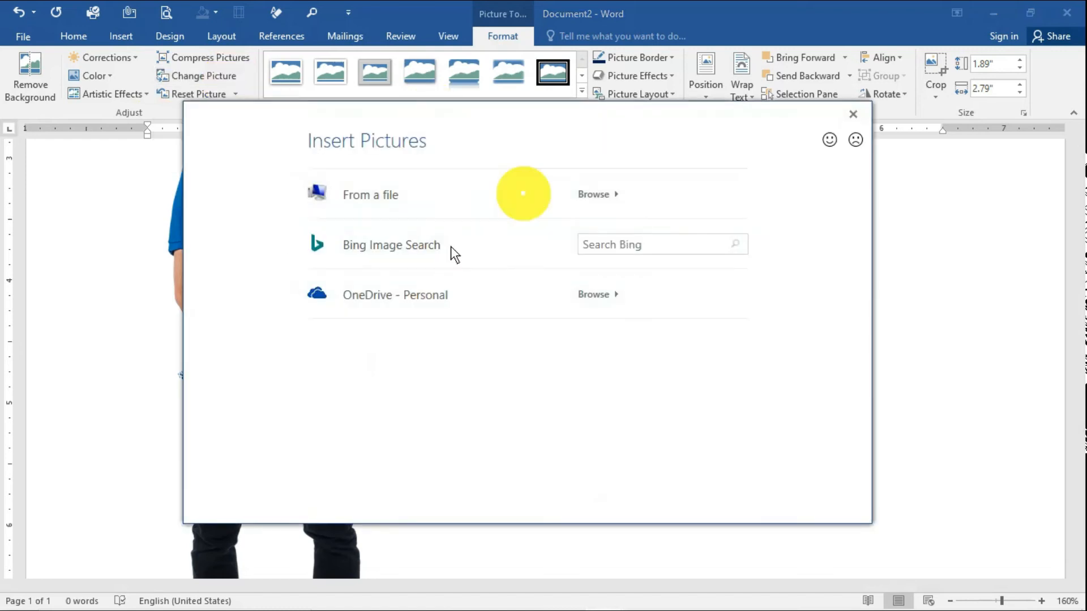
{"action": "left_click", "coordinate": [603, 192]}
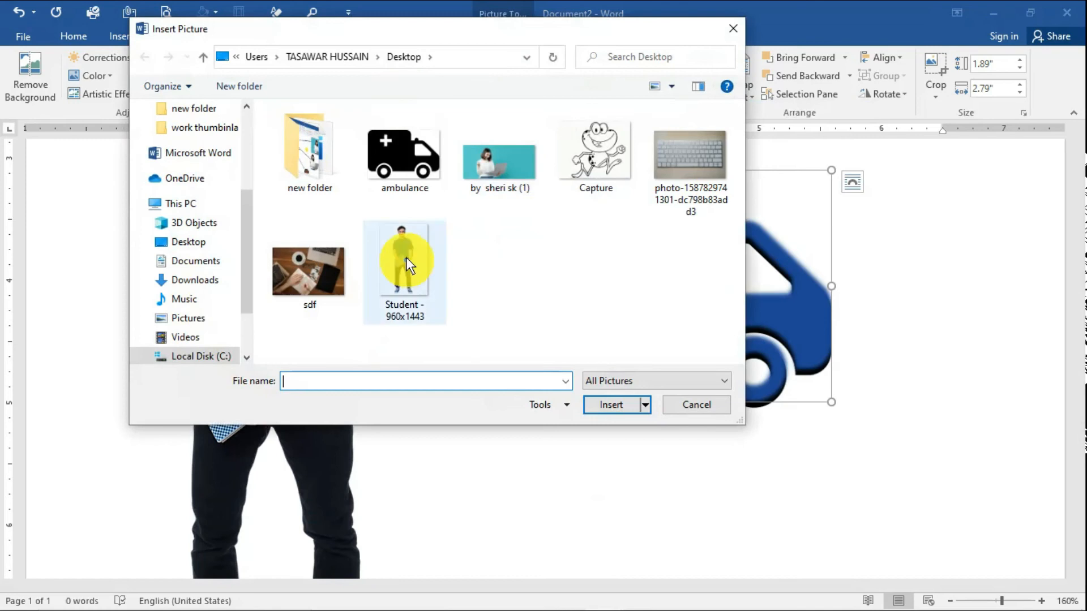
{"action": "left_click", "coordinate": [606, 158]}
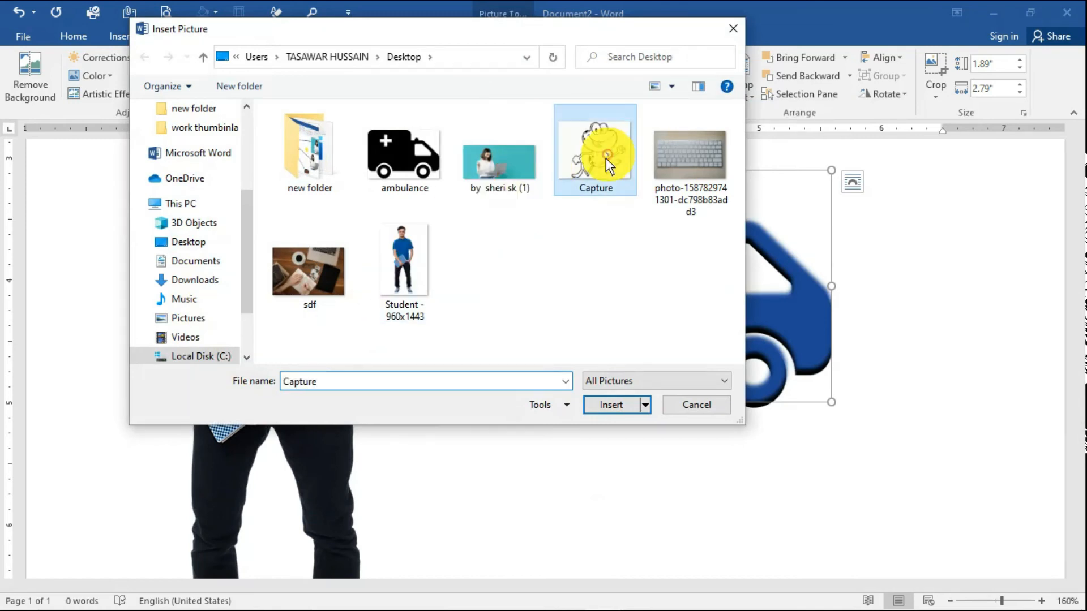
{"action": "double_click", "coordinate": [605, 156]}
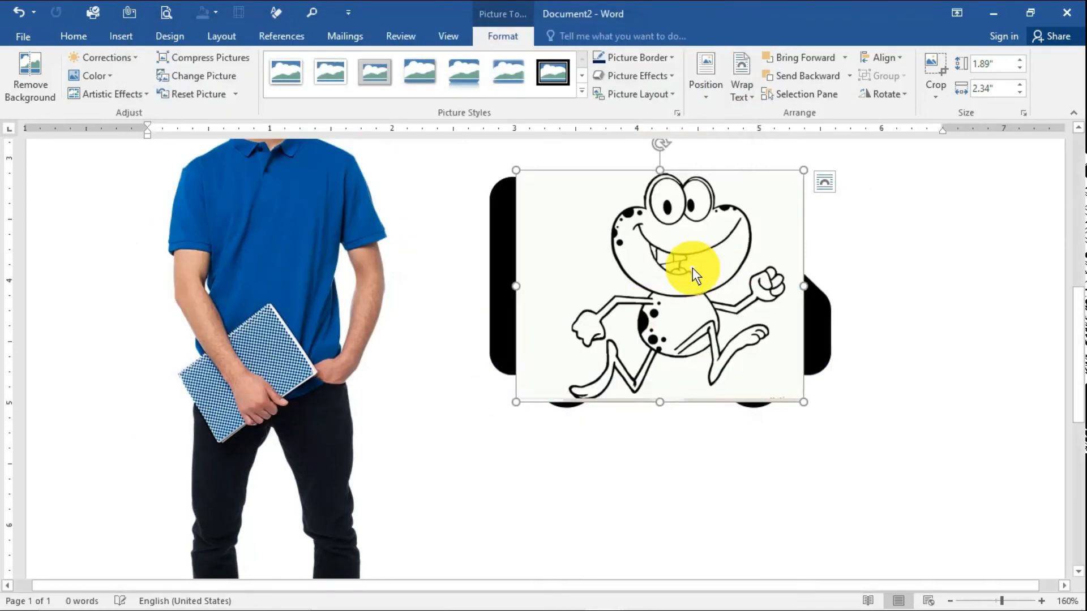
Move the frog drawing off its place over the ambulance and delete it
{"action": "left_click_drag", "start_coordinate": [557, 356], "coordinate": [892, 407]}
{"action": "left_click_drag", "start_coordinate": [781, 297], "coordinate": [715, 304]}
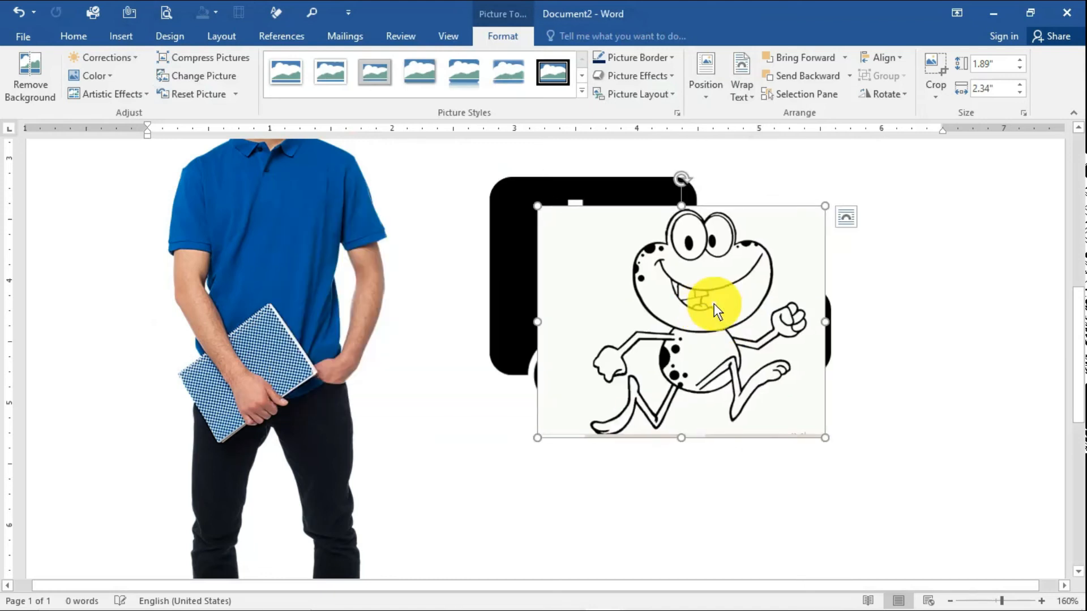
{"action": "key", "text": "Delete"}
{"action": "left_click_drag", "start_coordinate": [1082, 215], "coordinate": [1082, 345]}
Select the remaining black ambulance and reset its picture formatting
{"action": "left_click", "coordinate": [618, 282]}
{"action": "left_click", "coordinate": [491, 37]}
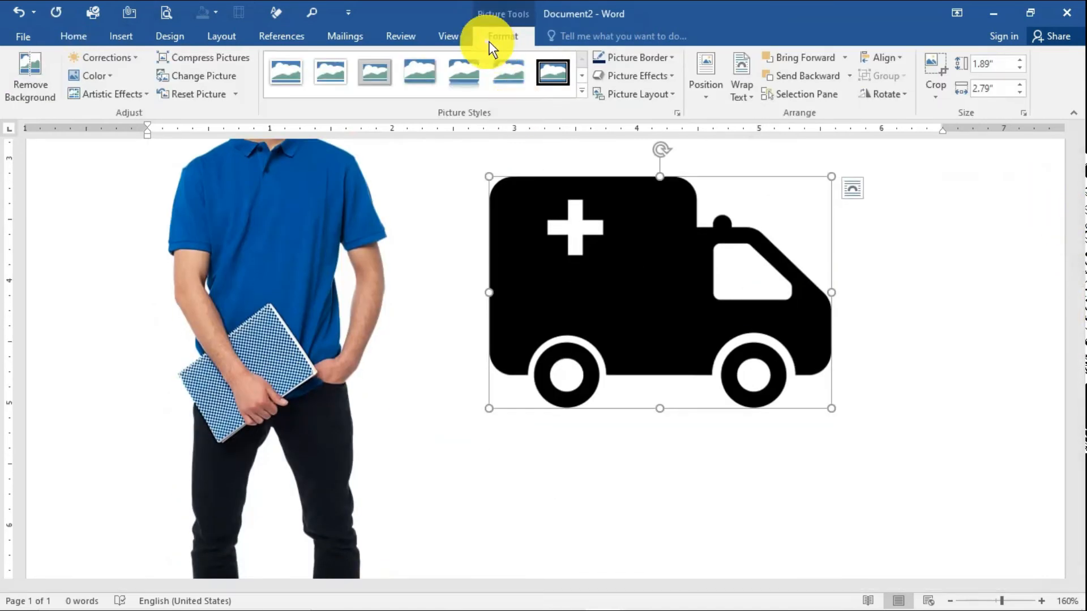
{"action": "left_click", "coordinate": [208, 93]}
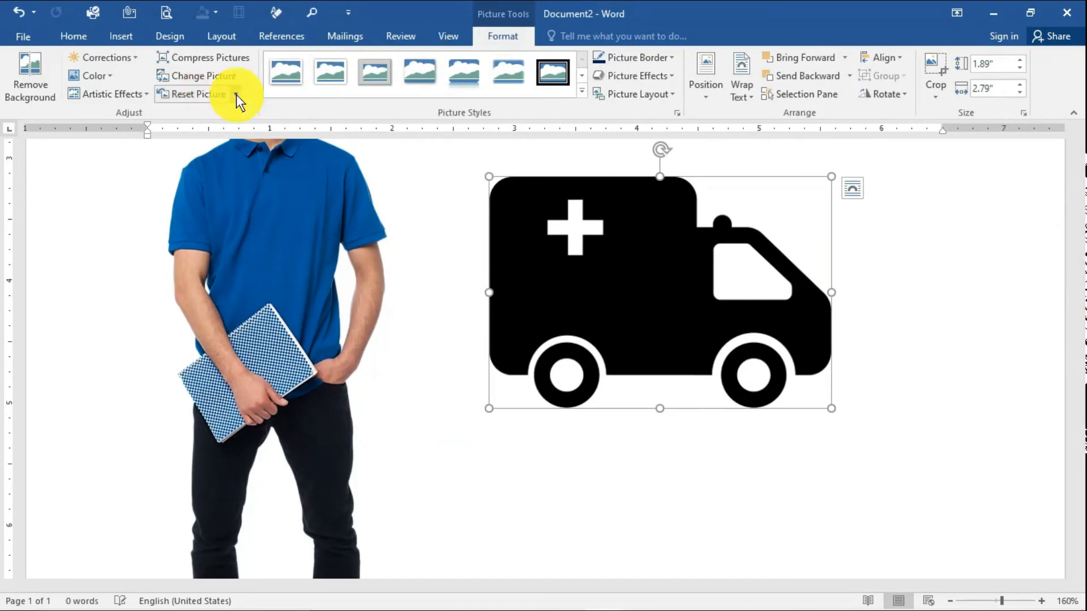
{"action": "left_click", "coordinate": [236, 94]}
{"action": "left_click", "coordinate": [639, 297]}
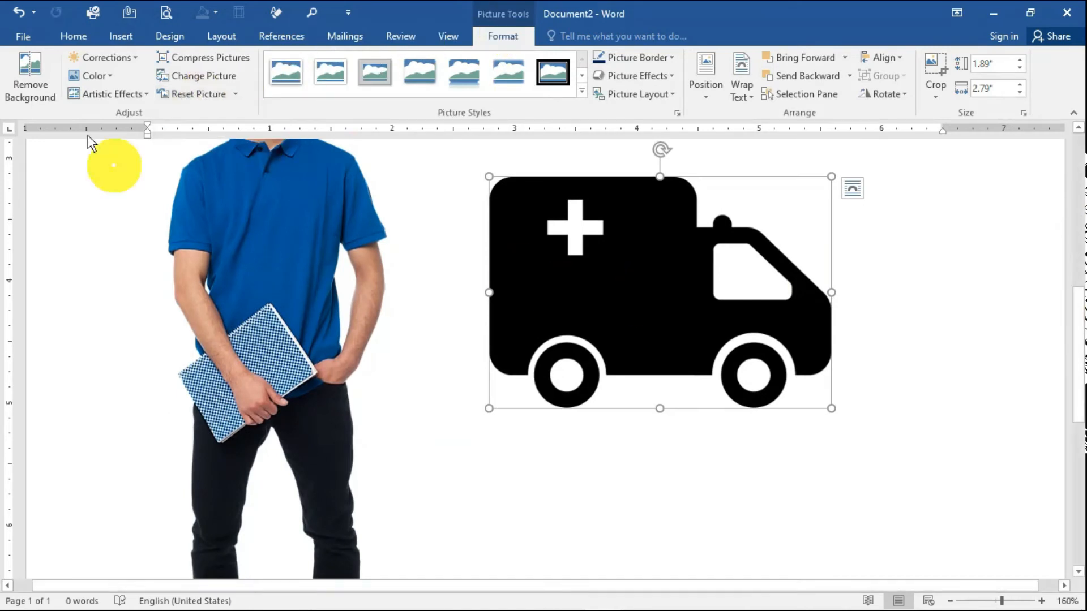
Recolor the ambulance orange, then discard the recoloring with Reset Picture
{"action": "left_click", "coordinate": [106, 77]}
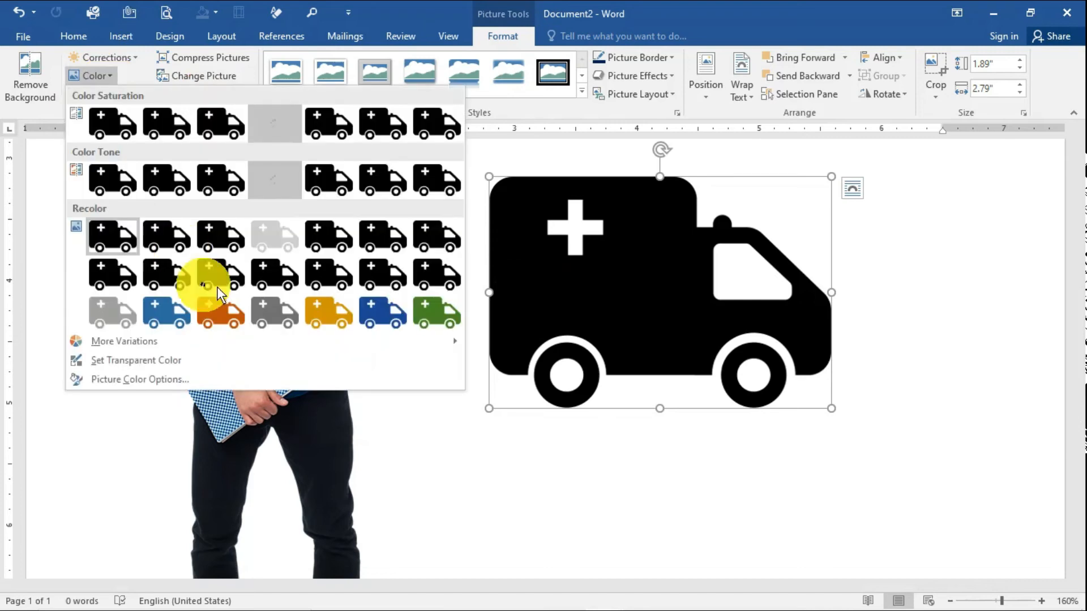
{"action": "left_click", "coordinate": [226, 311]}
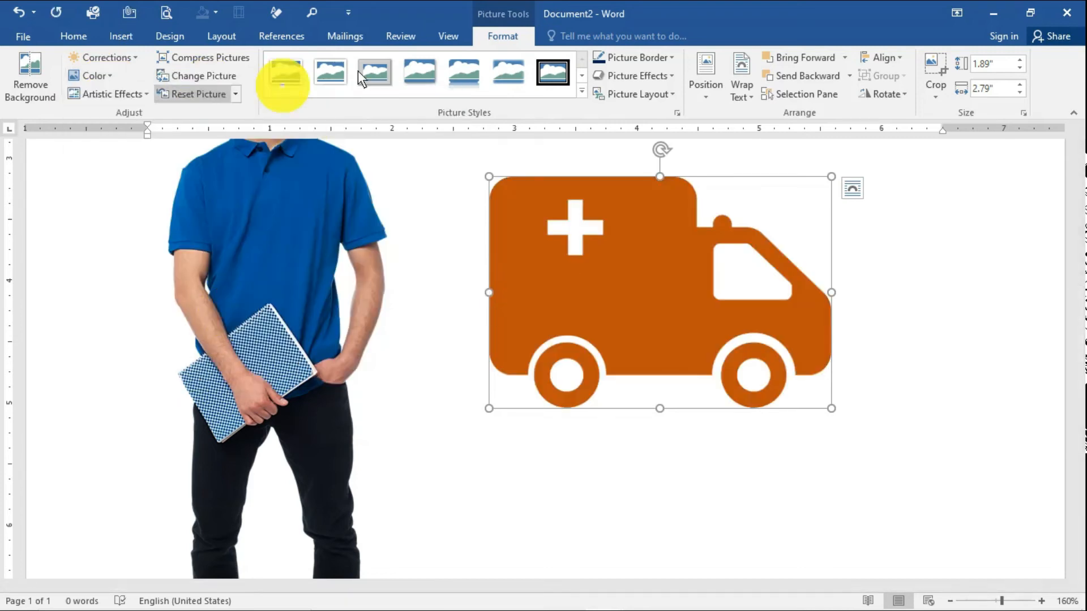
{"action": "left_click", "coordinate": [233, 92]}
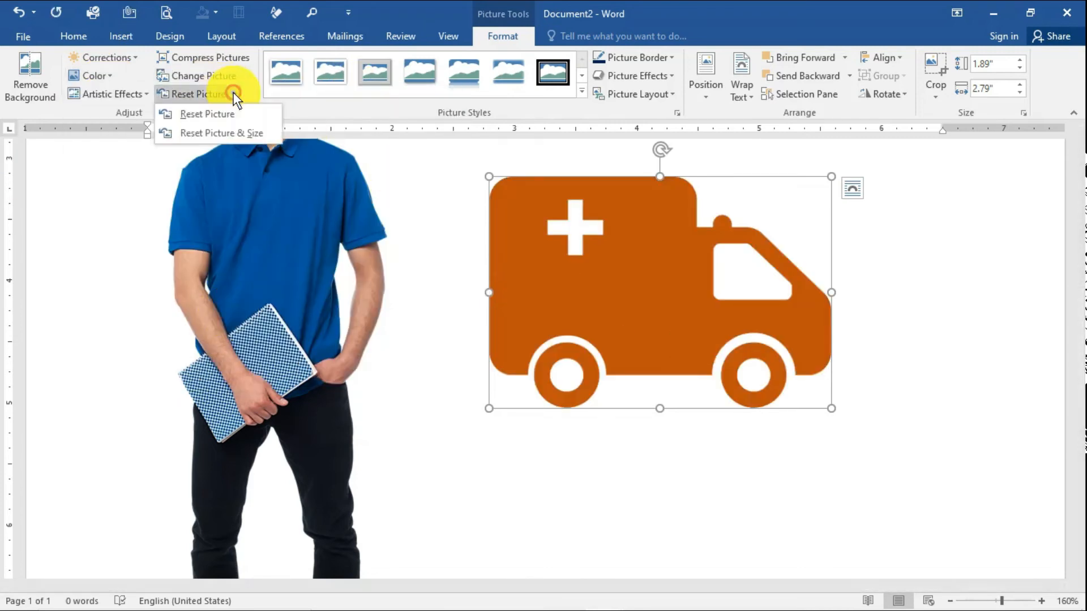
{"action": "left_click", "coordinate": [260, 113]}
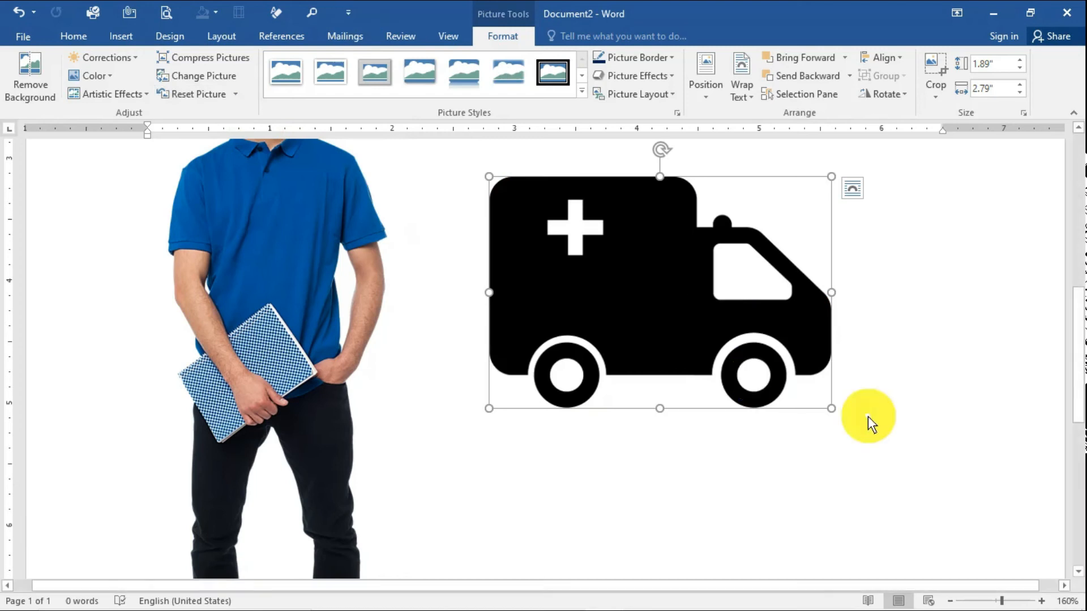
Enlarge the ambulance to about 3.11" by 4.59", then restore its original dimensions with Reset Picture & Size
{"action": "left_click_drag", "start_coordinate": [832, 408], "coordinate": [1048, 517]}
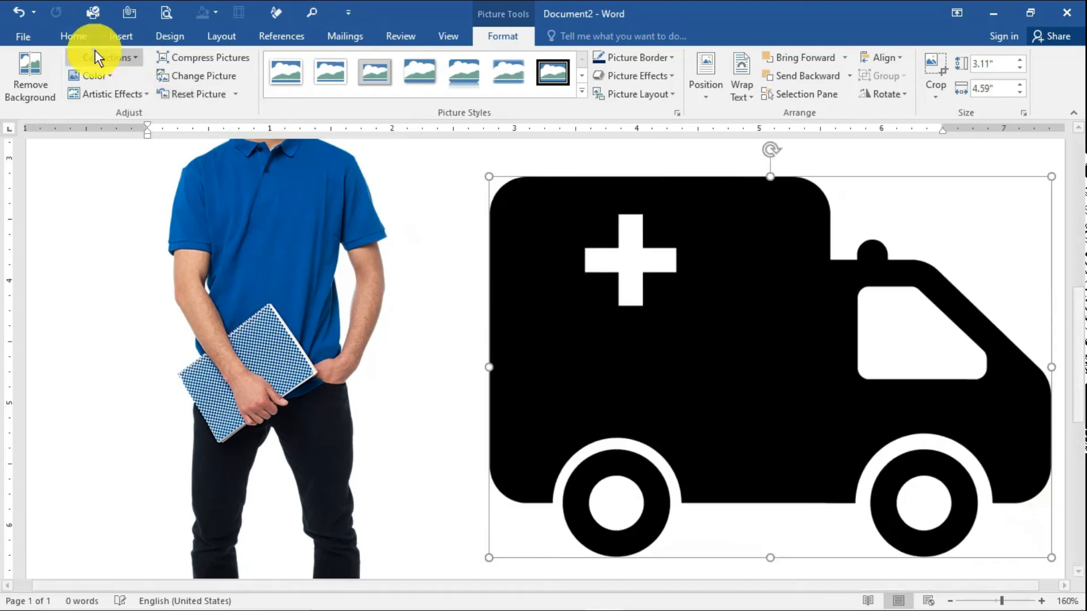
{"action": "left_click", "coordinate": [239, 94]}
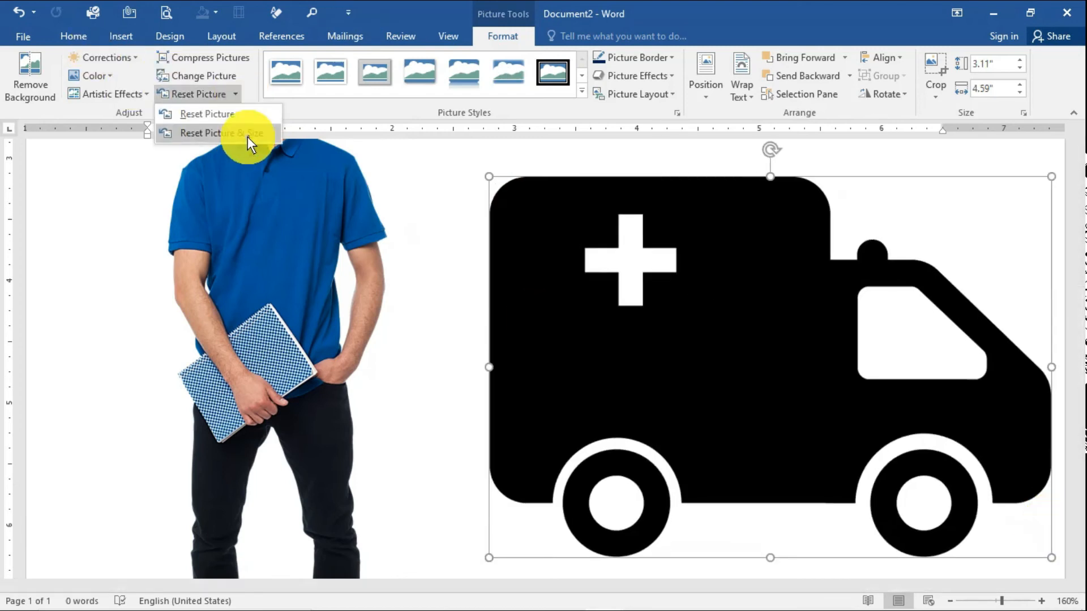
{"action": "left_click", "coordinate": [247, 137]}
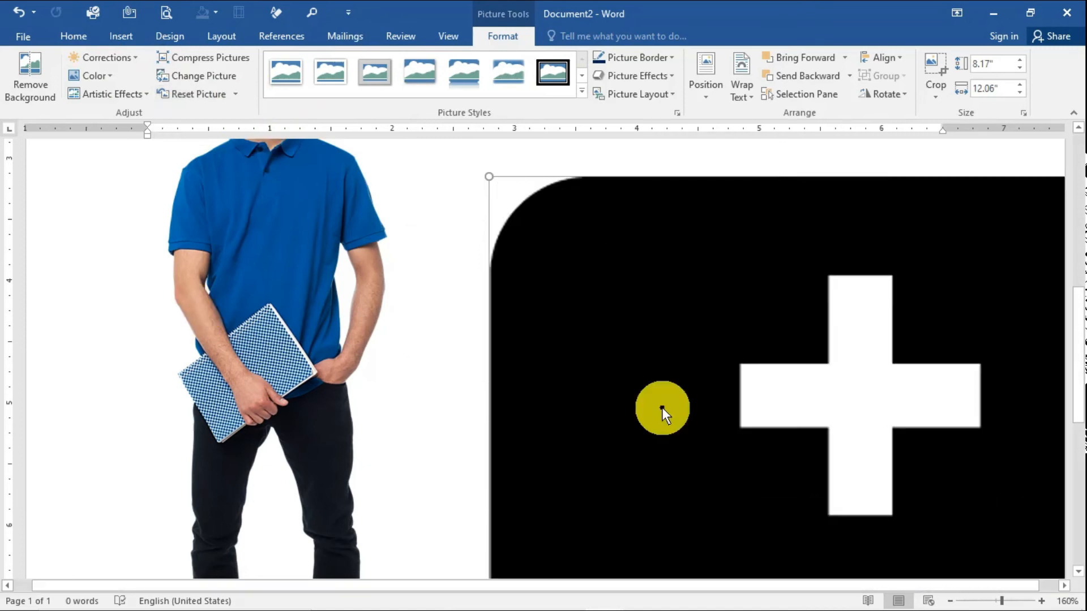
Shrink the oversized ambulance to about 3.46" high by 5.11" wide and place it lower on the page, overlapping the man's legs
{"action": "left_click_drag", "start_coordinate": [271, 311], "coordinate": [872, 440]}
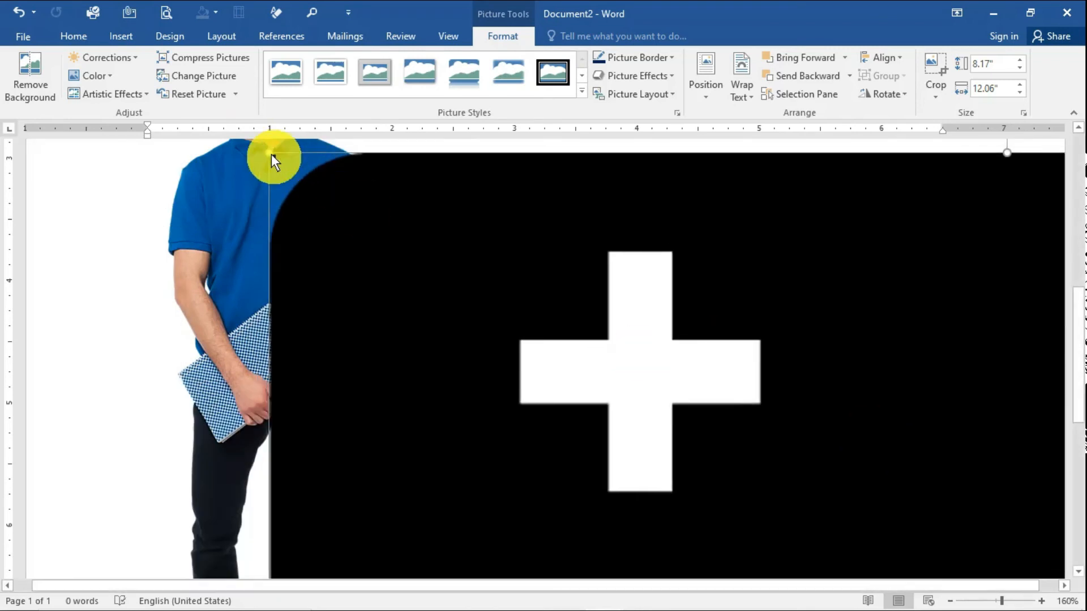
{"action": "left_click_drag", "start_coordinate": [360, 208], "coordinate": [362, 335]}
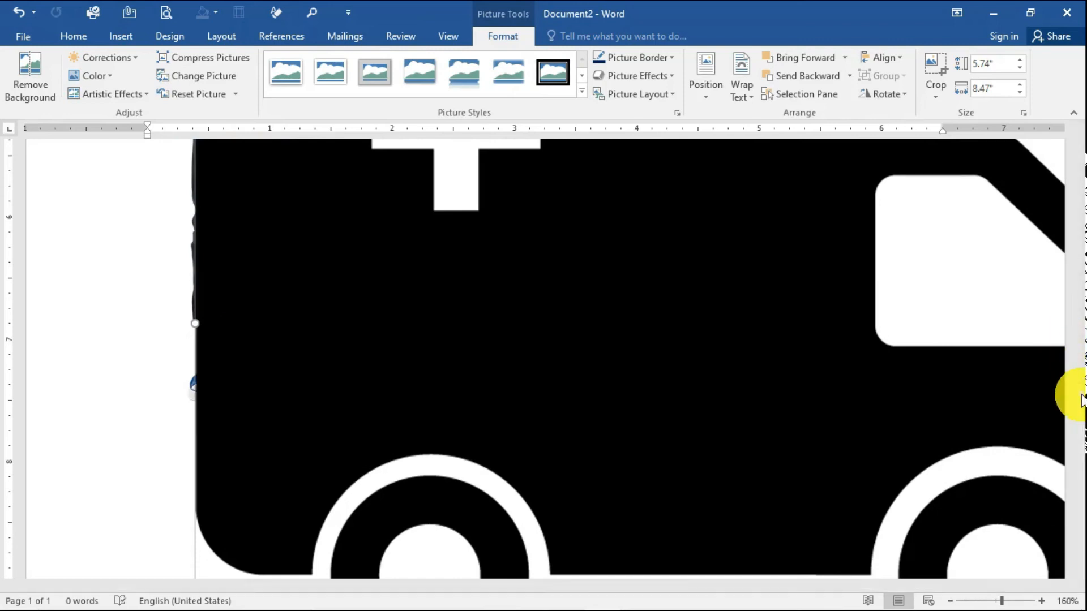
{"action": "left_click_drag", "start_coordinate": [1076, 391], "coordinate": [1074, 206]}
{"action": "left_click_drag", "start_coordinate": [1078, 283], "coordinate": [1075, 381]}
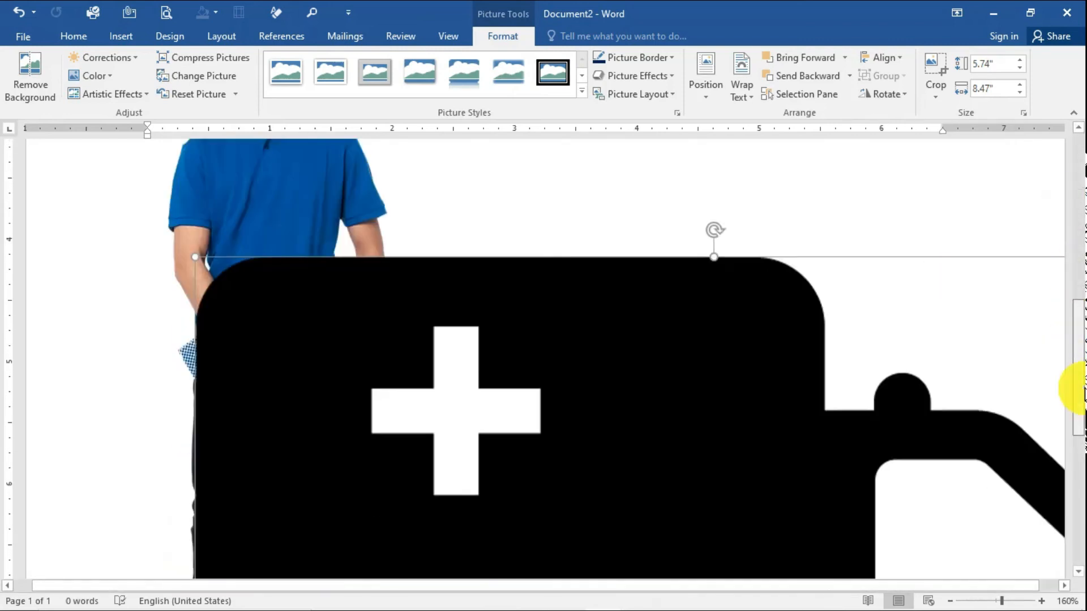
{"action": "left_click_drag", "start_coordinate": [197, 242], "coordinate": [641, 521]}
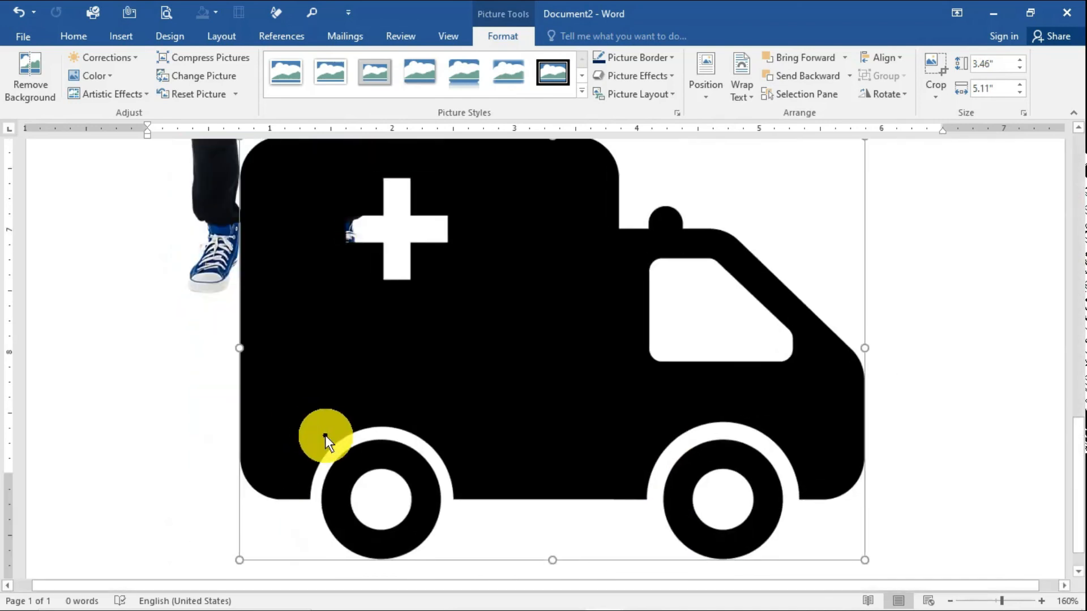
{"action": "left_click_drag", "start_coordinate": [1079, 437], "coordinate": [1077, 346]}
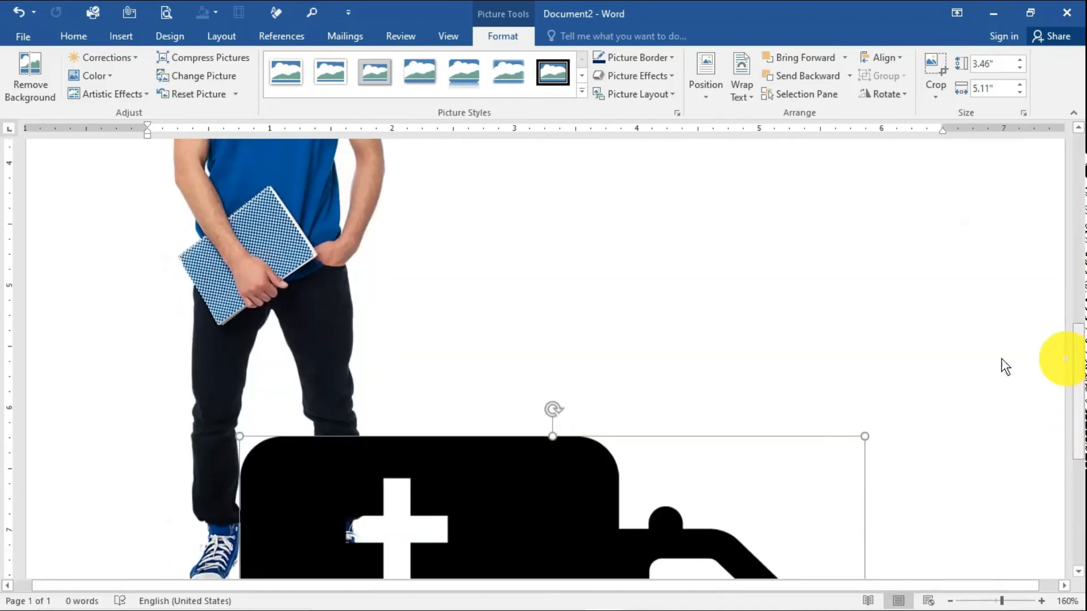
Shrink the ambulance to about 1.12" high by 1.66" wide and place it in the blank area beside the man's legs
{"action": "left_click_drag", "start_coordinate": [315, 470], "coordinate": [224, 199]}
{"action": "left_click_drag", "start_coordinate": [251, 165], "coordinate": [675, 451]}
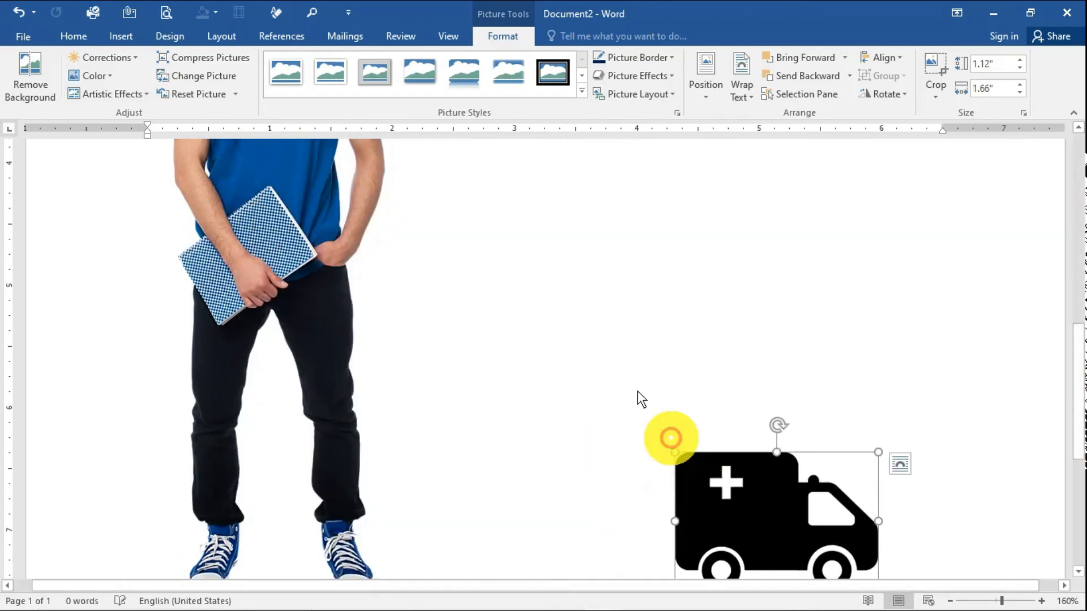
{"action": "left_click_drag", "start_coordinate": [705, 492], "coordinate": [590, 314]}
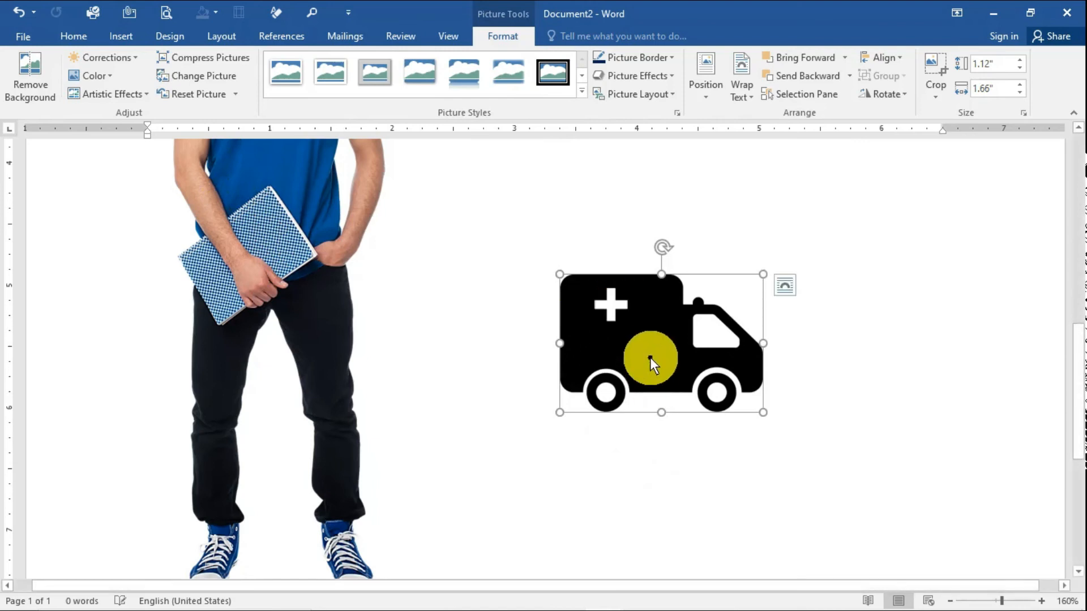
Duplicate the small black ambulance twice, placing one copy beside the original and the other below it
{"action": "left_click_drag", "start_coordinate": [650, 358], "coordinate": [848, 376]}
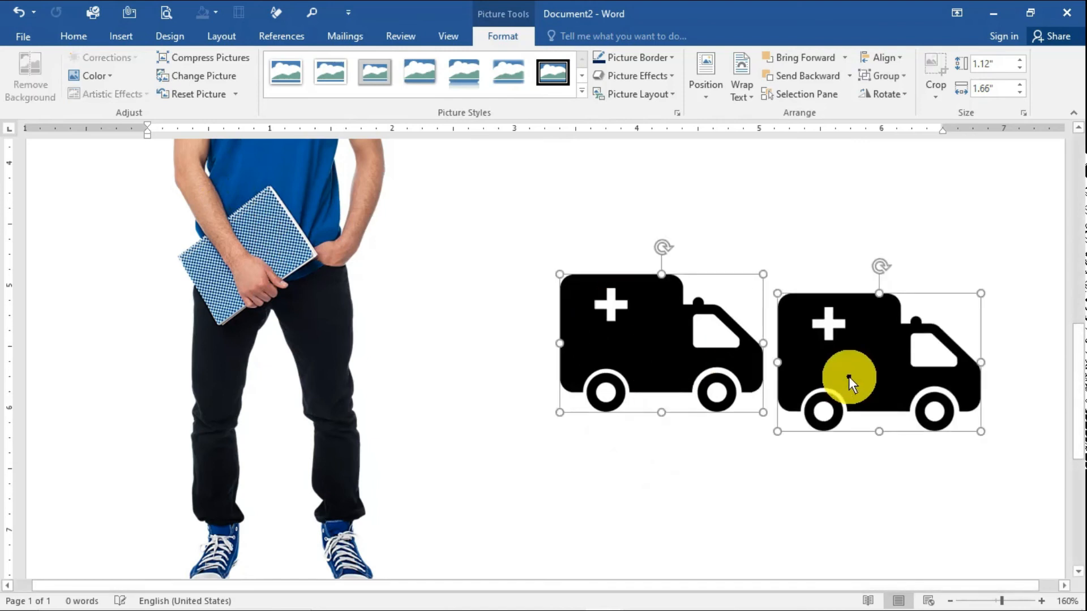
{"action": "left_click_drag", "start_coordinate": [703, 389], "coordinate": [668, 369]}
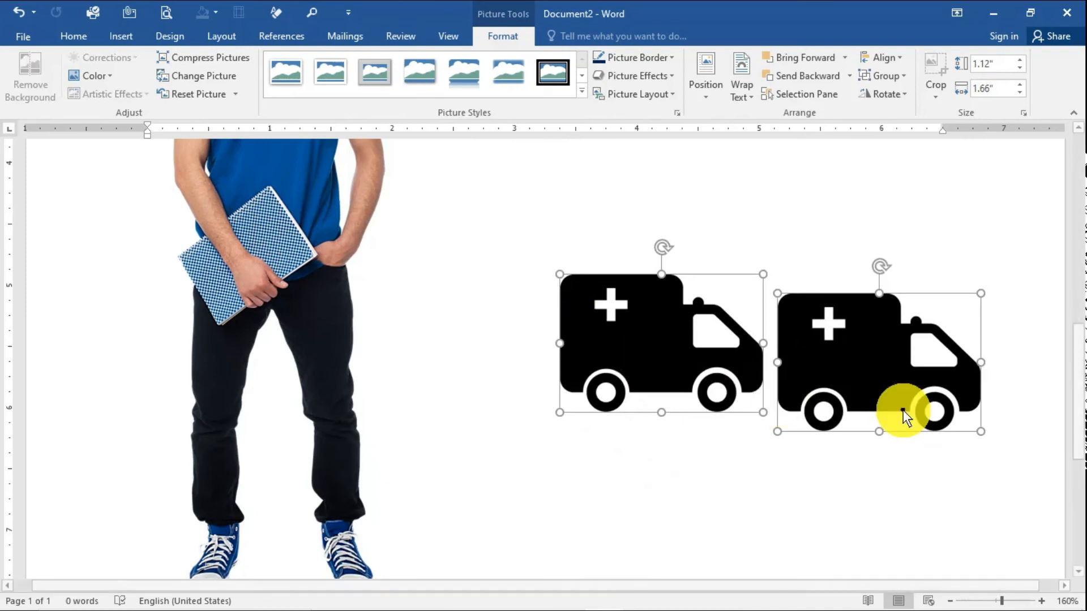
{"action": "left_click", "coordinate": [821, 446]}
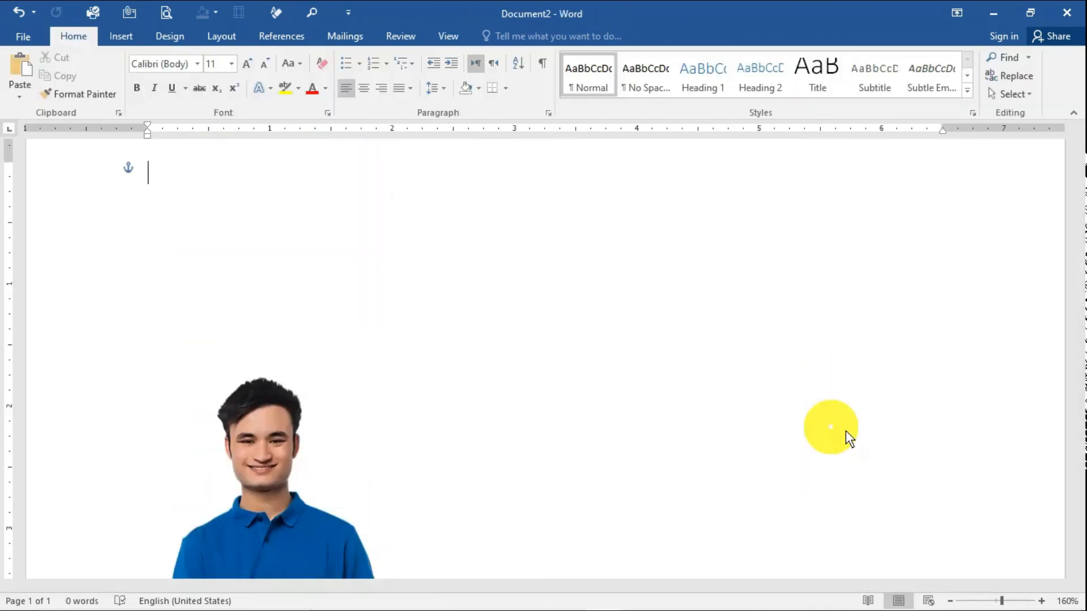
{"action": "left_click_drag", "start_coordinate": [1067, 238], "coordinate": [1068, 388]}
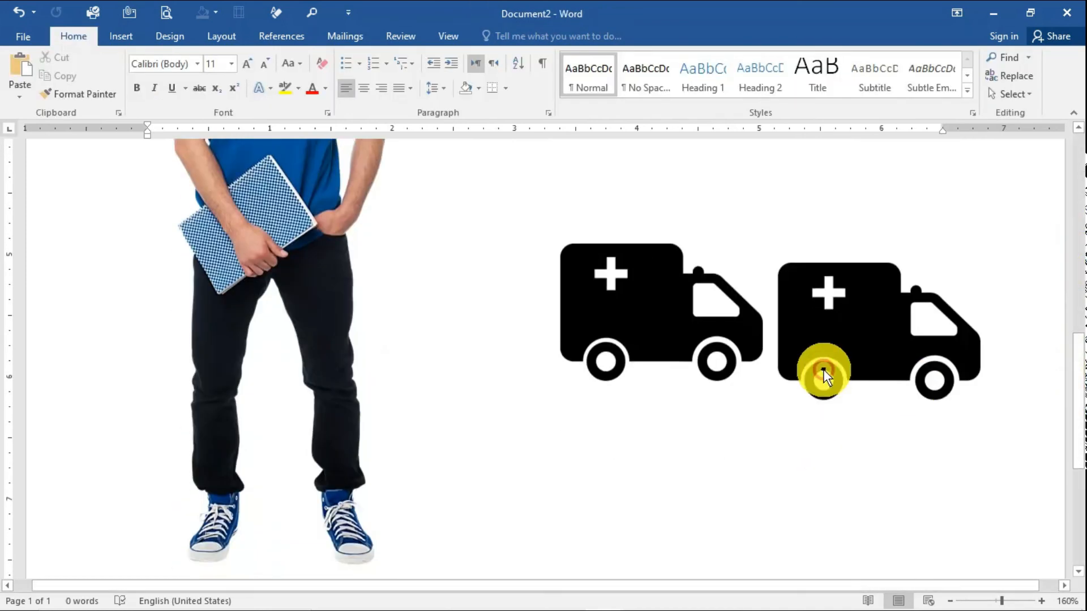
{"action": "left_click_drag", "start_coordinate": [823, 369], "coordinate": [585, 507]}
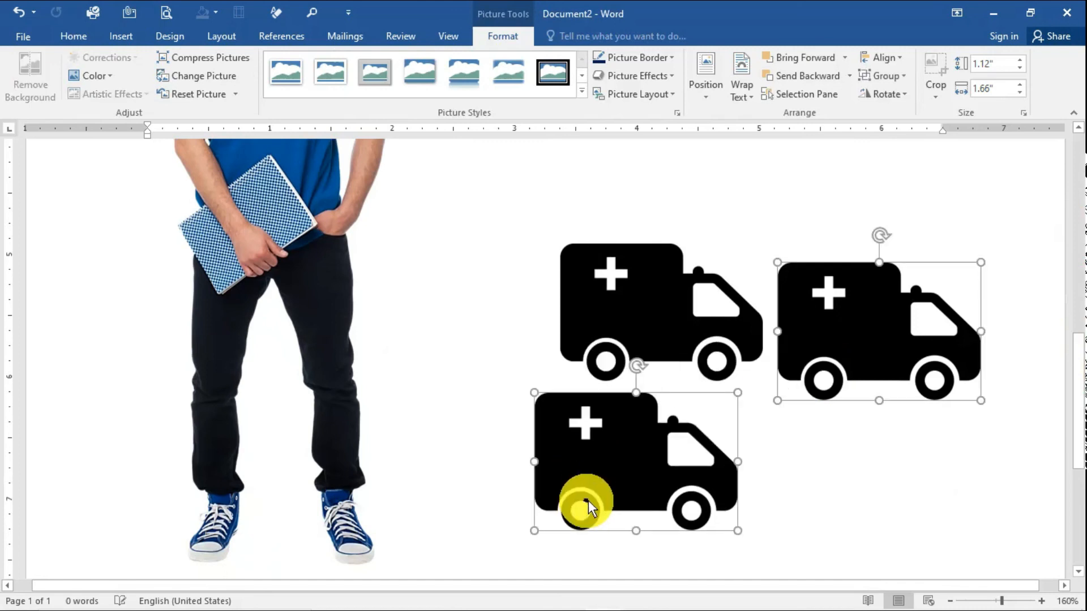
Recolor the two ambulance copies with Orange, Accent color 2 Light and deselect them
{"action": "left_click", "coordinate": [665, 440]}
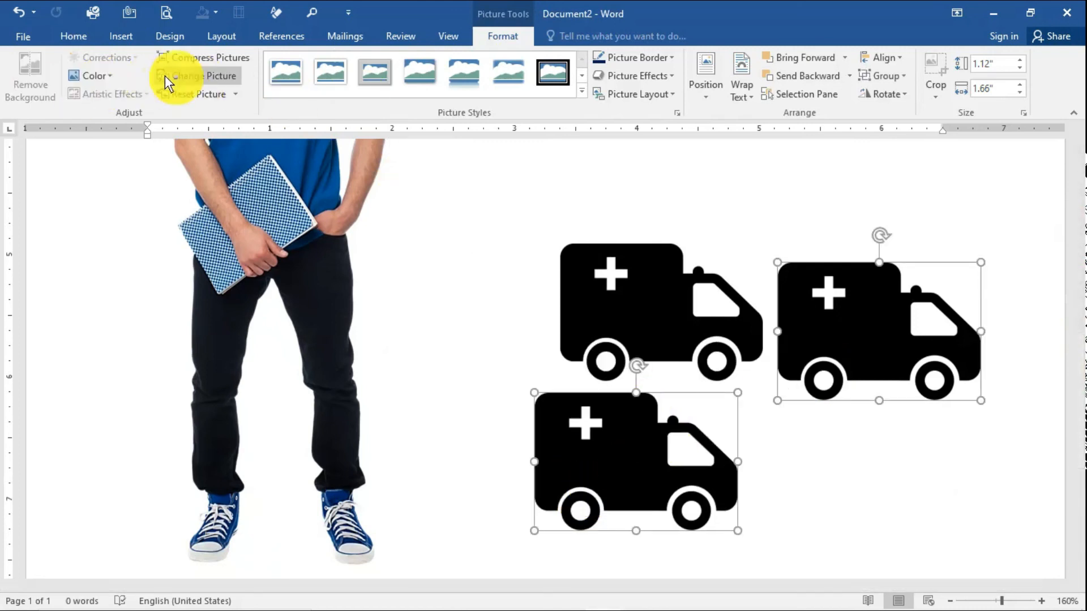
{"action": "left_click", "coordinate": [102, 74]}
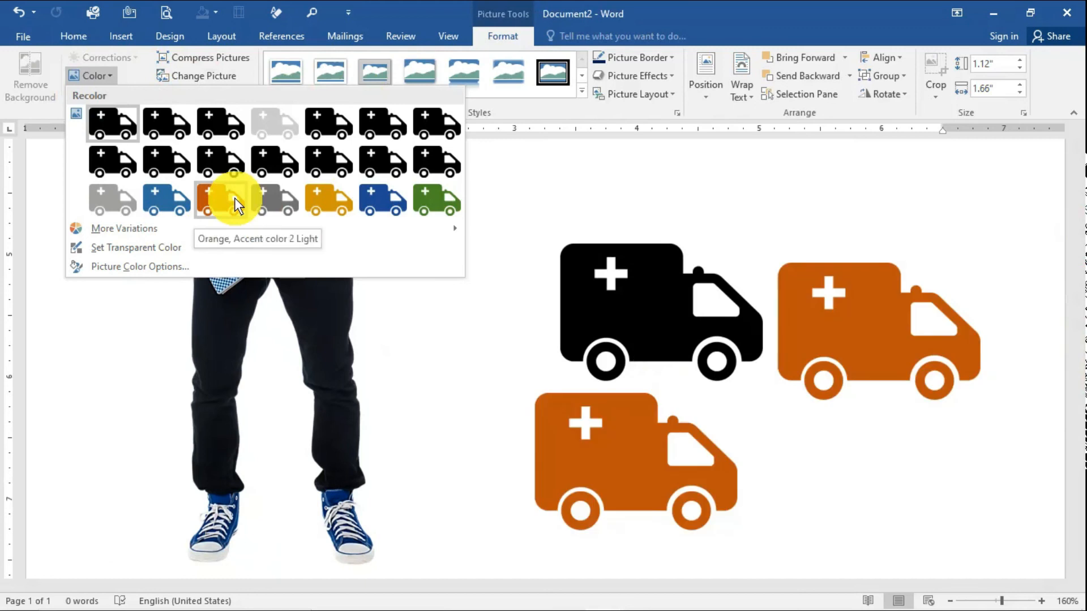
{"action": "left_click", "coordinate": [235, 198]}
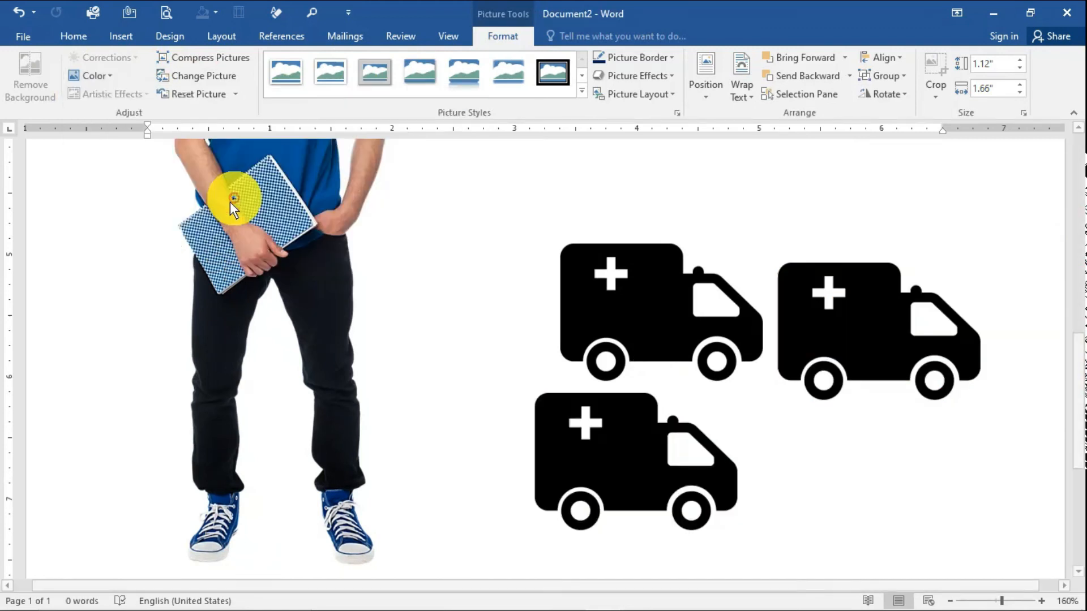
{"action": "left_click", "coordinate": [827, 436]}
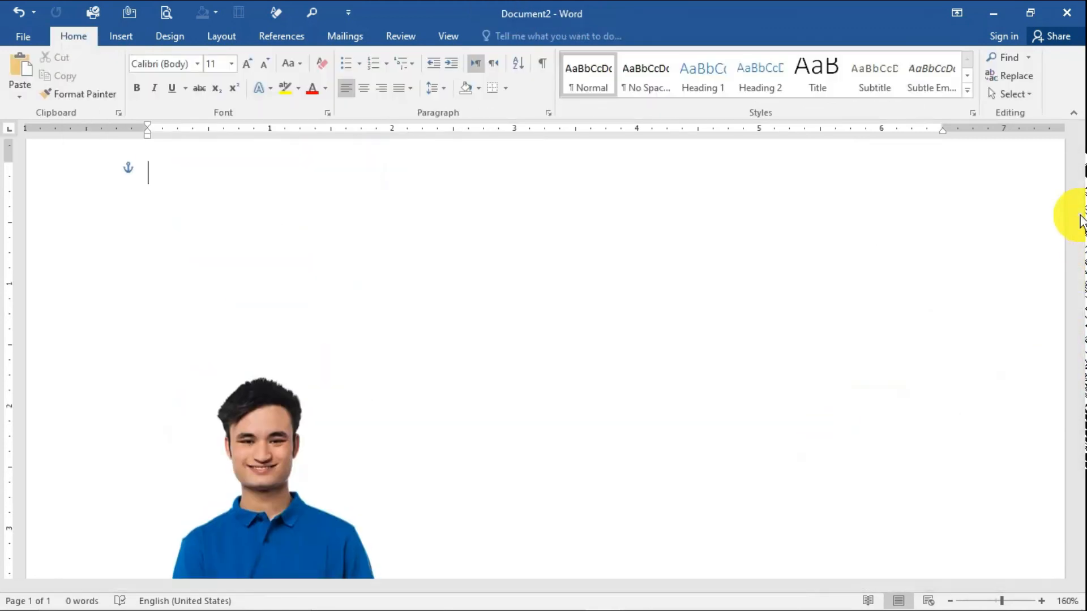
Zoom the page out to 90% to examine the man and the three ambulances together
{"action": "scroll", "coordinate": [1081, 220], "scroll_direction": "down", "scroll_amount": 4}
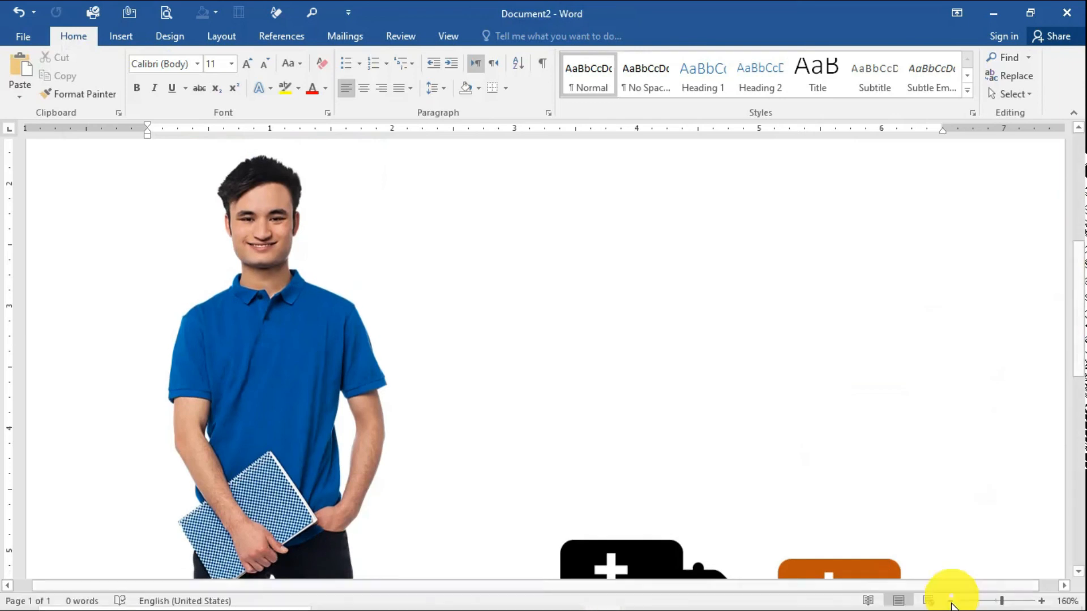
{"action": "left_click", "coordinate": [952, 603]}
{"action": "left_click", "coordinate": [952, 602]}
{"action": "left_click", "coordinate": [952, 603]}
{"action": "left_click", "coordinate": [951, 603]}
{"action": "left_click", "coordinate": [951, 603]}
{"action": "left_click", "coordinate": [952, 602]}
{"action": "left_click", "coordinate": [951, 603]}
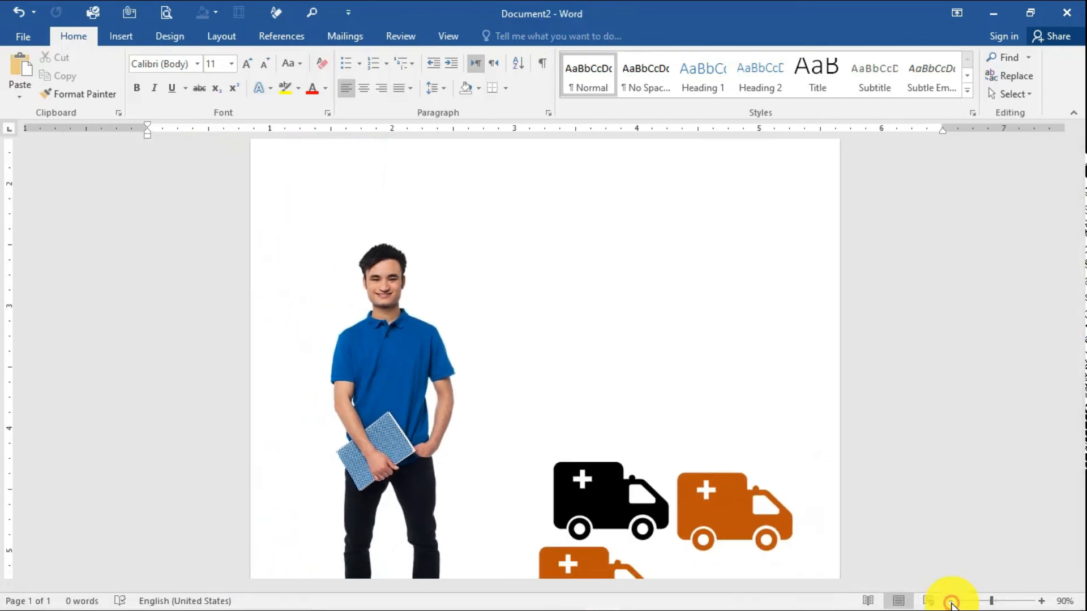
{"action": "left_click_drag", "start_coordinate": [1080, 254], "coordinate": [1078, 406]}
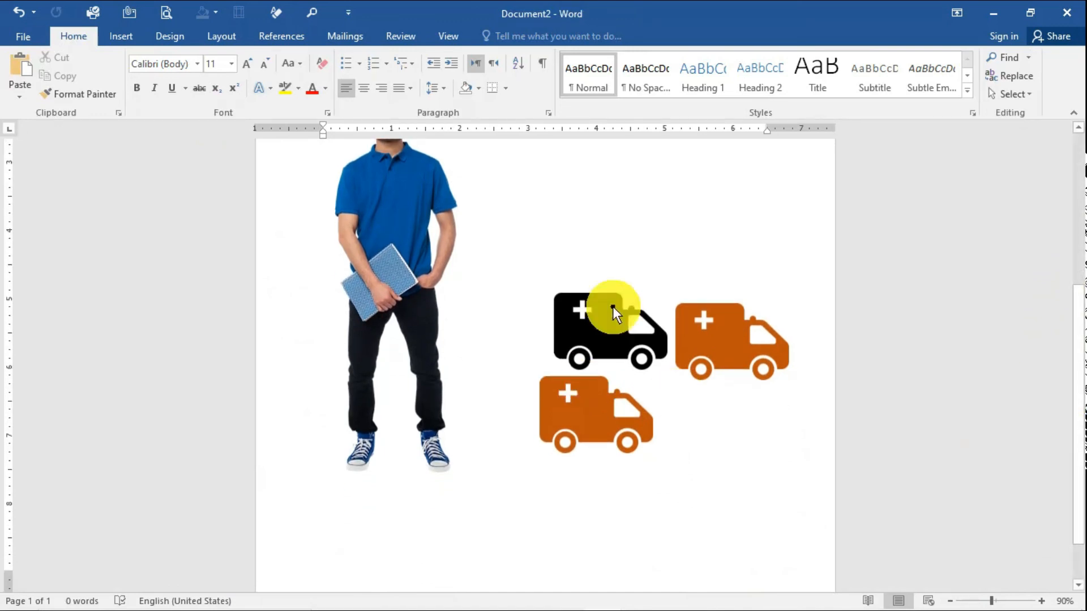
Show the black ambulance's picture formatting tools and move the orange ambulance beside it to just above it
{"action": "left_click", "coordinate": [575, 315]}
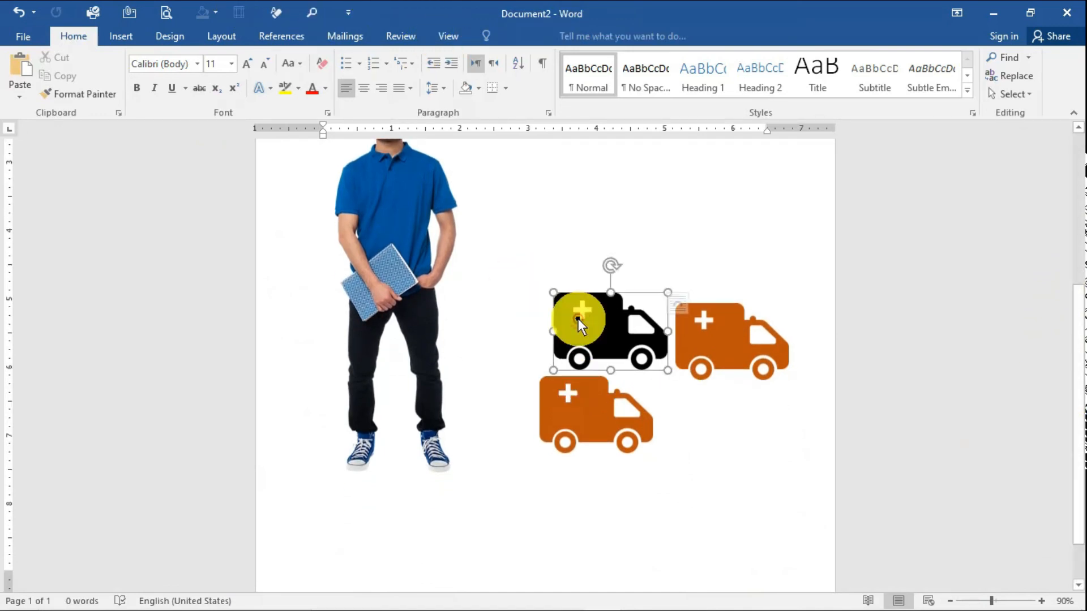
{"action": "left_click", "coordinate": [502, 37]}
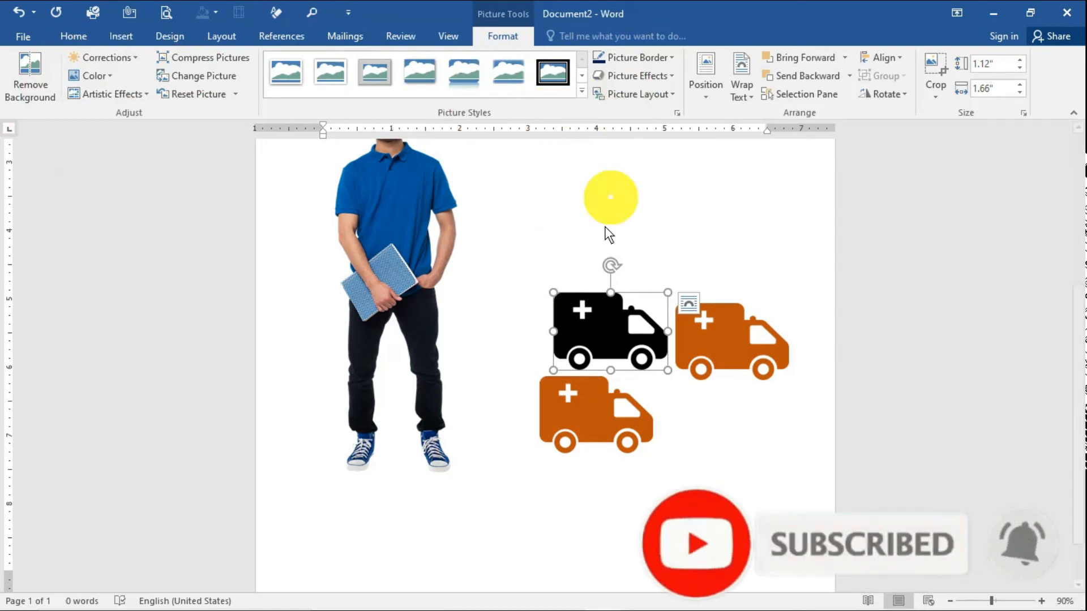
{"action": "left_click_drag", "start_coordinate": [1083, 331], "coordinate": [1083, 289]}
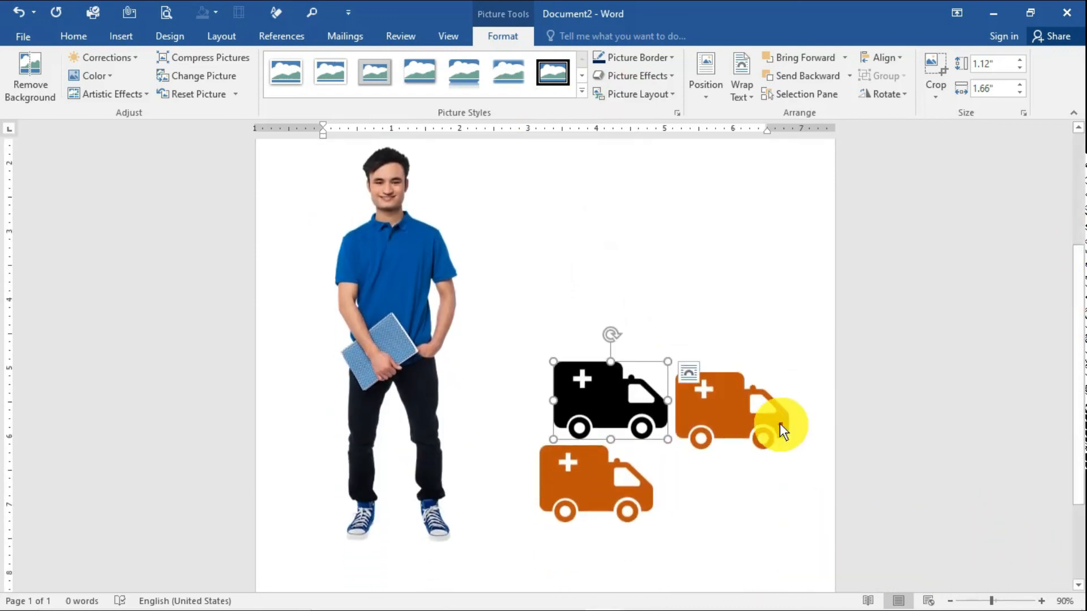
{"action": "left_click_drag", "start_coordinate": [760, 422], "coordinate": [687, 316]}
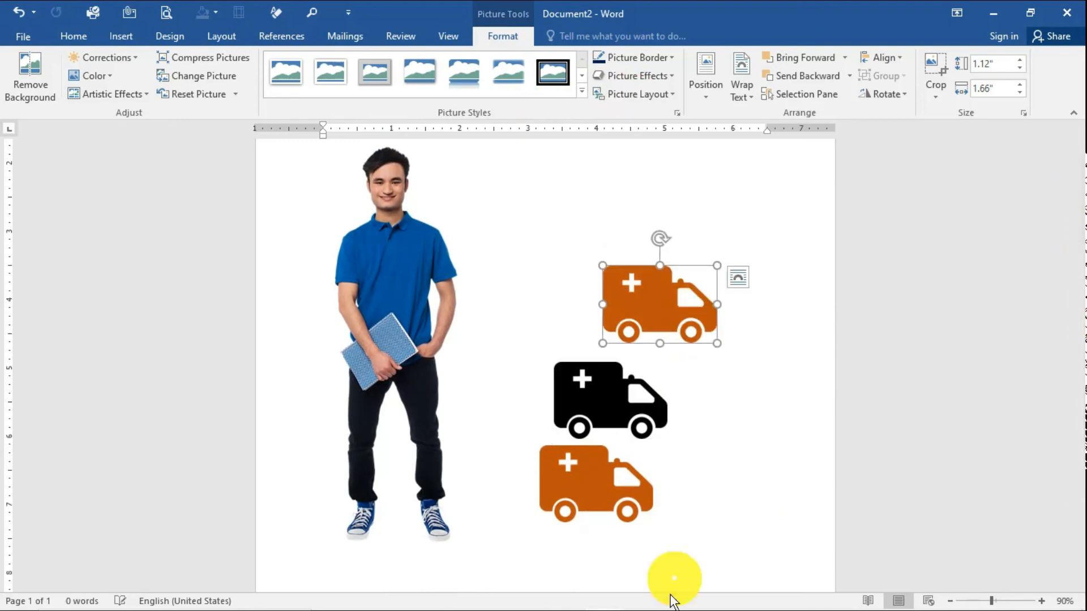
{"action": "mouse_move", "coordinate": [657, 609]}
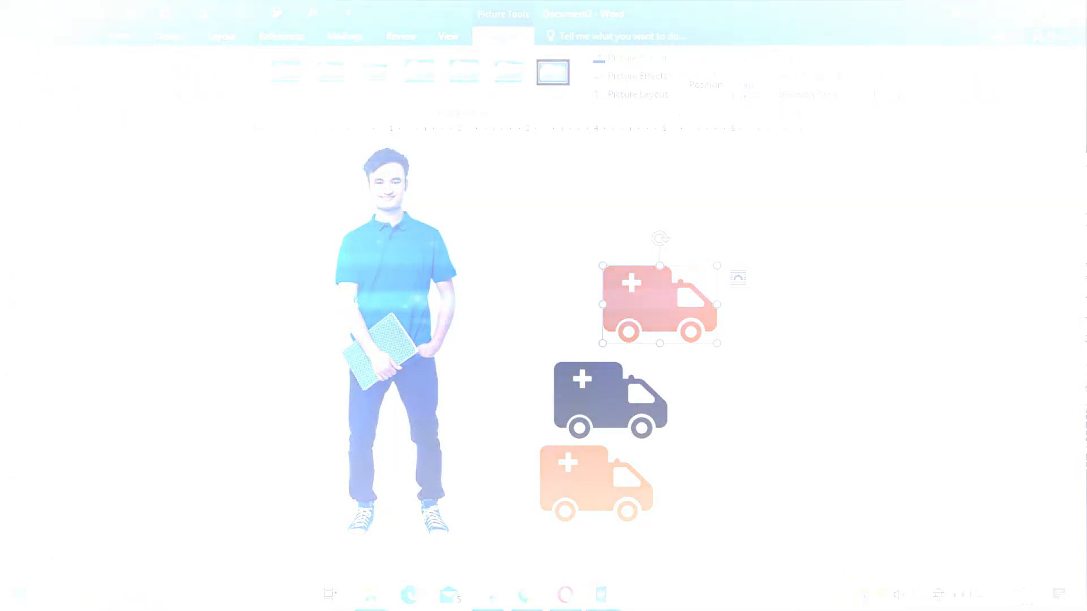